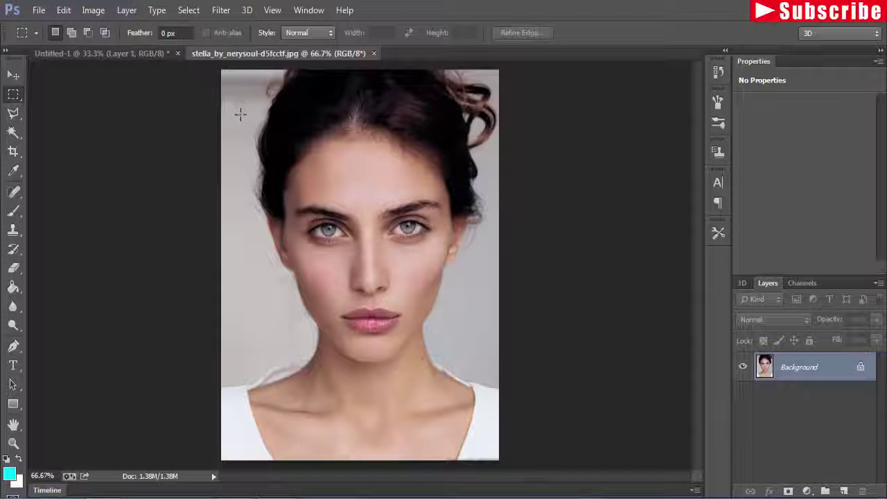
- Marquee-select a rectangle around the face and copy it
{"action": "left_click_drag", "start_coordinate": [240, 113], "coordinate": [491, 378]}
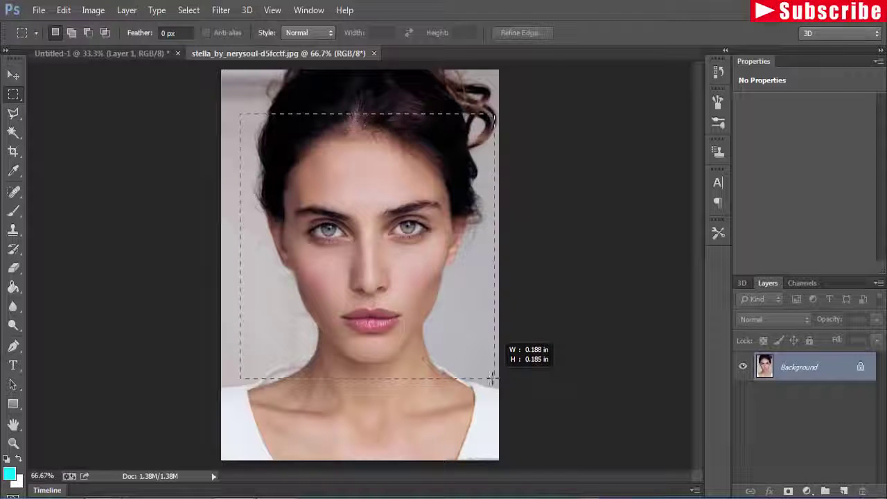
{"action": "left_click_drag", "start_coordinate": [490, 378], "coordinate": [493, 378]}
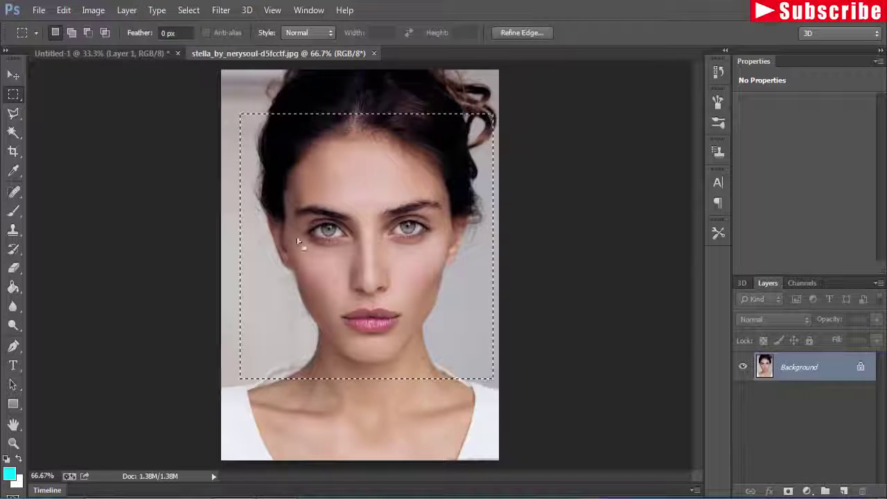
{"action": "left_click", "coordinate": [14, 75]}
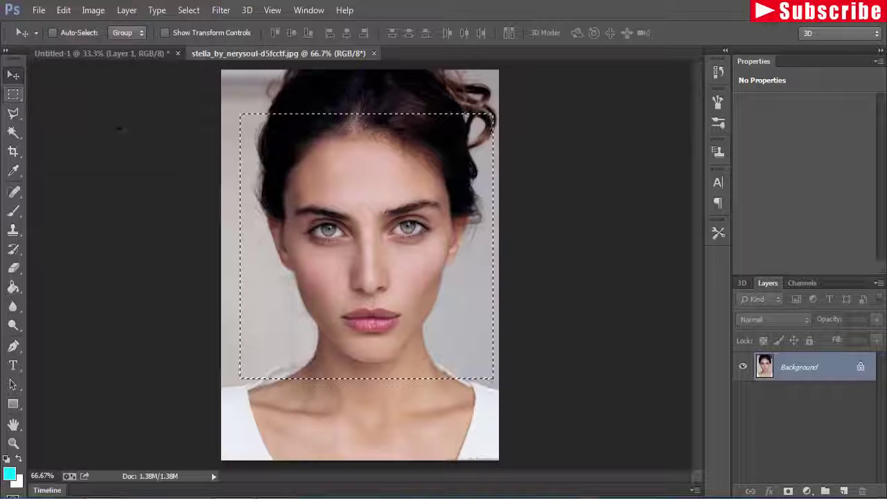
{"action": "left_click", "coordinate": [63, 10]}
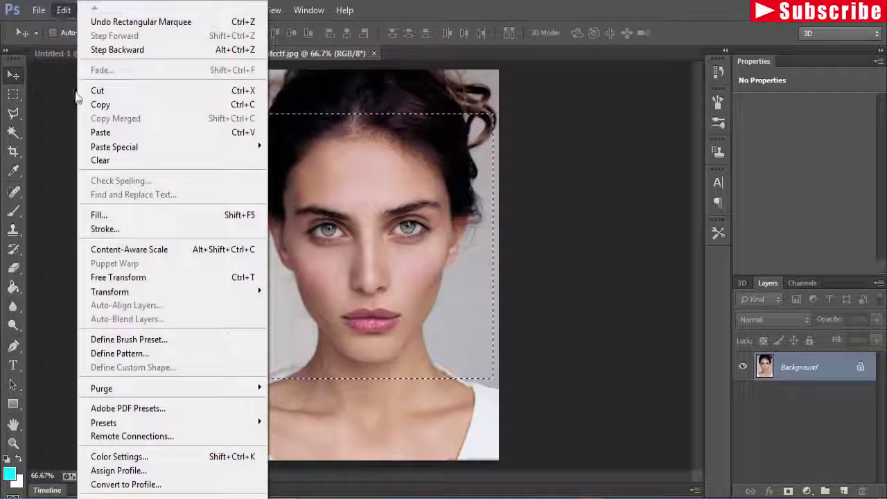
{"action": "left_click", "coordinate": [90, 105]}
- Create a new 1280 × 720 px document at 300 ppi
{"action": "left_click", "coordinate": [36, 11]}
{"action": "left_click", "coordinate": [41, 26]}
{"action": "left_click", "coordinate": [266, 190]}
{"action": "type", "text": "1280"}
{"action": "left_click", "coordinate": [267, 213]}
{"action": "type", "text": "720"}
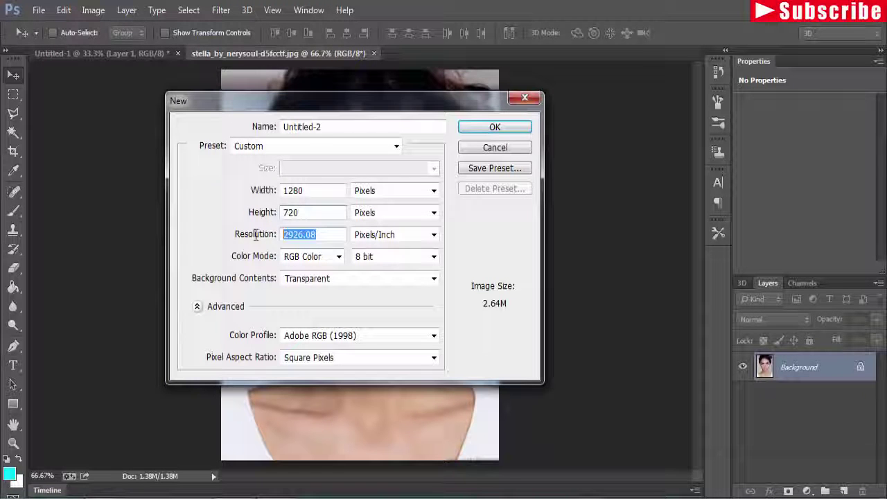
{"action": "type", "text": "300"}
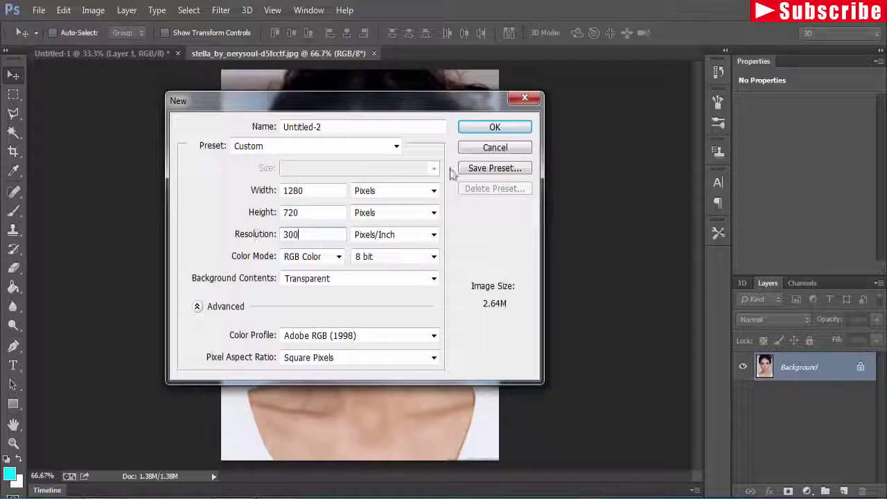
{"action": "left_click", "coordinate": [493, 127]}
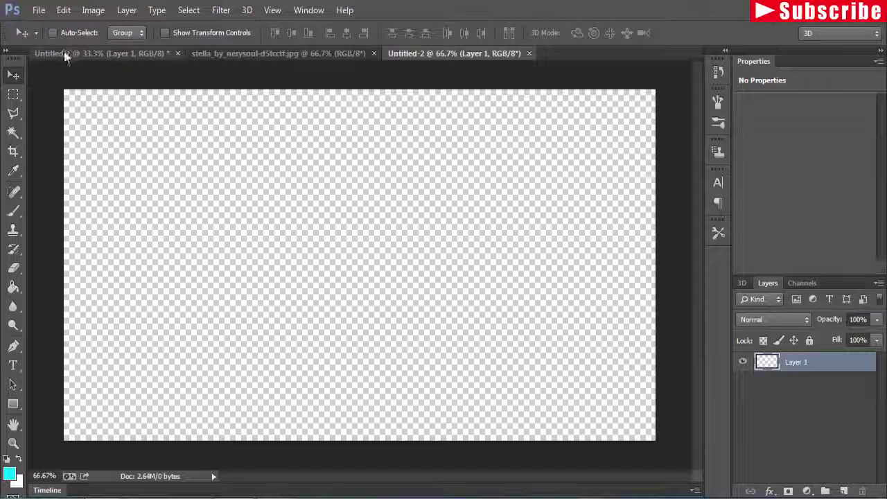
- Paste the face as Layer 1 and scale it to about 141% over the right half
{"action": "left_click", "coordinate": [63, 10]}
{"action": "left_click", "coordinate": [89, 132]}
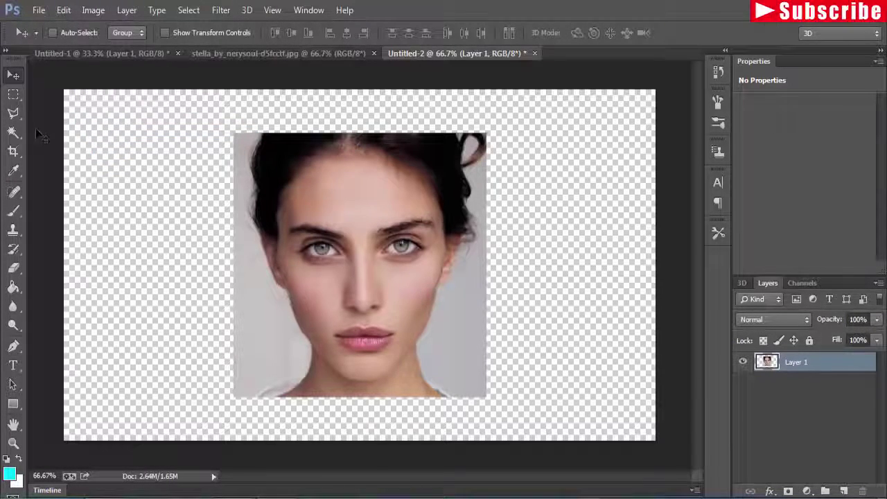
{"action": "mouse_move", "coordinate": [362, 264]}
{"action": "left_mouse_down"}
{"action": "mouse_move", "coordinate": [440, 232]}
{"action": "mouse_move", "coordinate": [429, 226]}
{"action": "left_mouse_up"}
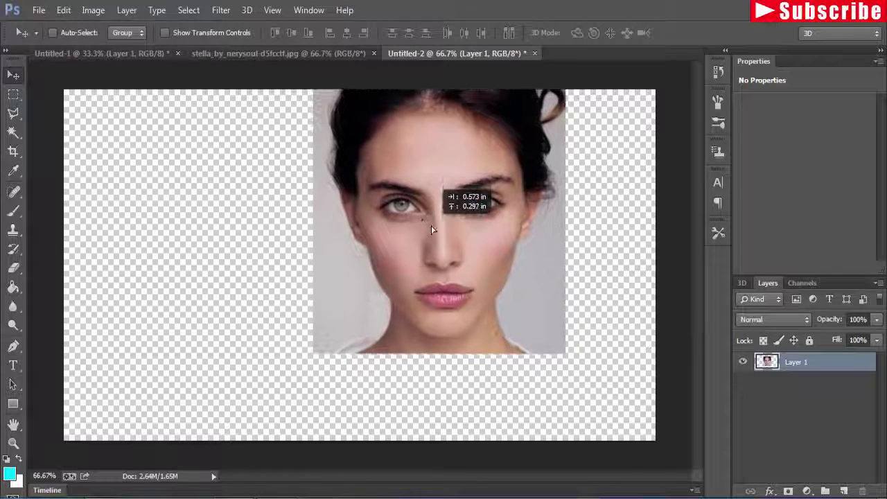
{"action": "left_click", "coordinate": [165, 33]}
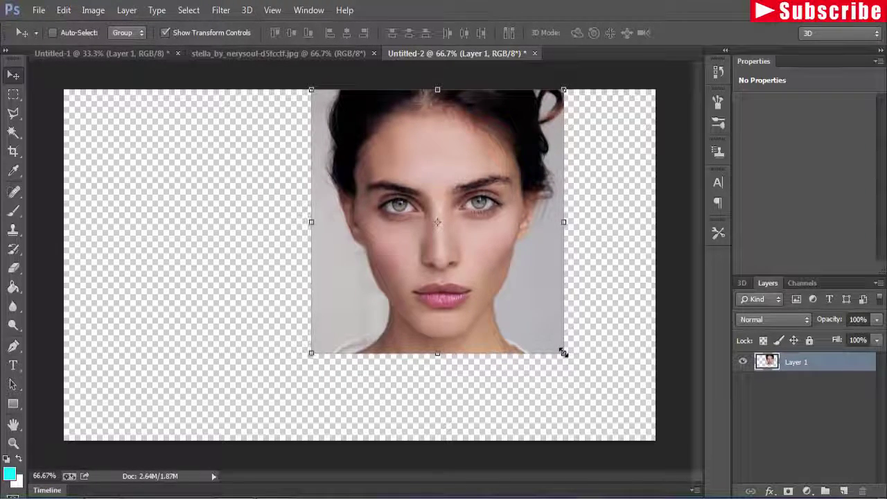
{"action": "mouse_move", "coordinate": [563, 351]}
{"action": "left_mouse_down"}
{"action": "mouse_move", "coordinate": [619, 439]}
{"action": "mouse_move", "coordinate": [669, 457]}
{"action": "left_mouse_up"}
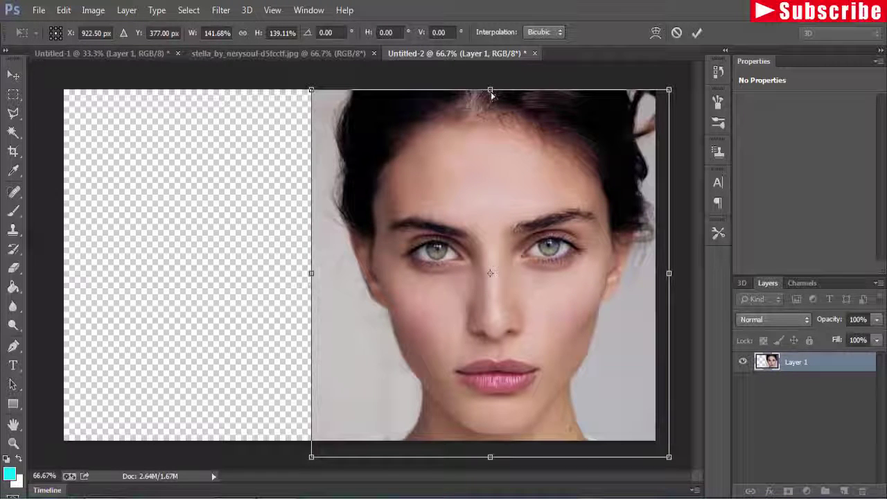
{"action": "left_click_drag", "start_coordinate": [490, 90], "coordinate": [490, 88]}
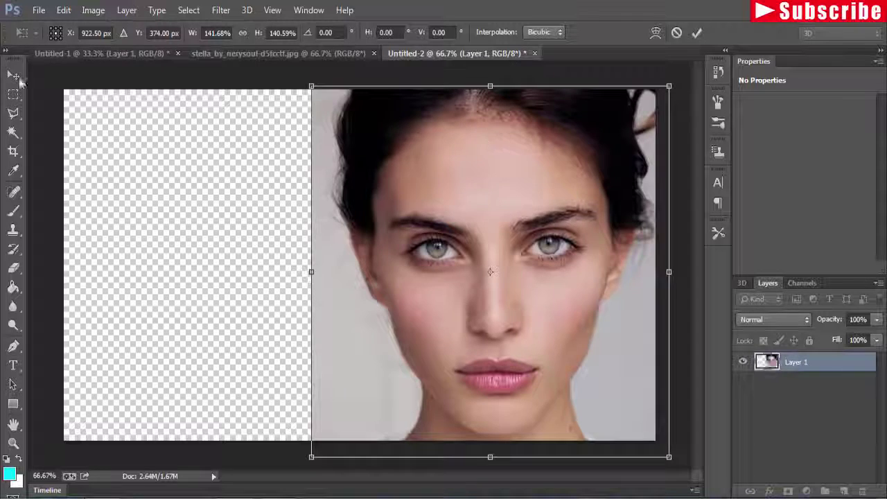
{"action": "left_click", "coordinate": [9, 80]}
{"action": "left_click", "coordinate": [372, 202]}
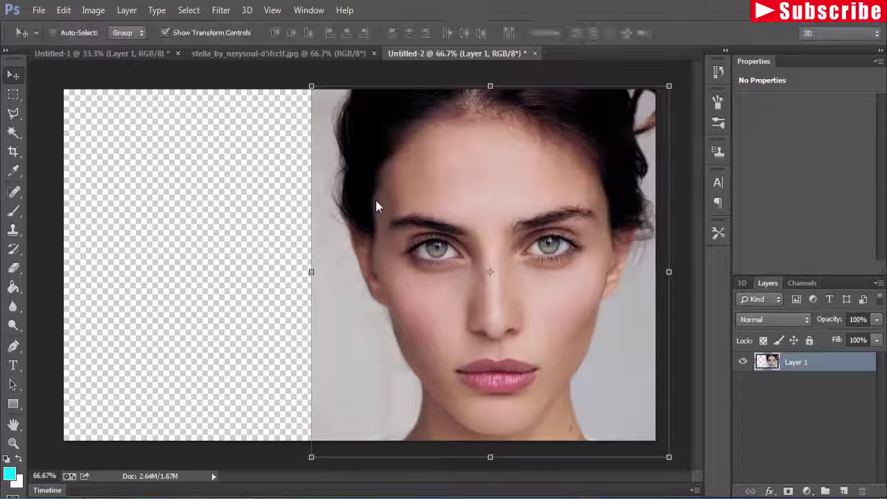
- Magic-wand select the grey background left, right and above the face
{"action": "left_click", "coordinate": [14, 132]}
{"action": "left_click", "coordinate": [348, 319]}
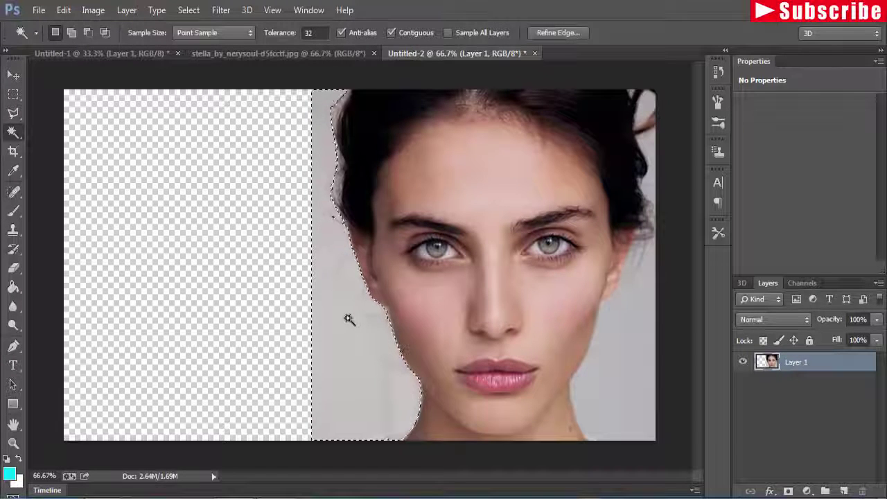
{"action": "key", "text": "shift"}
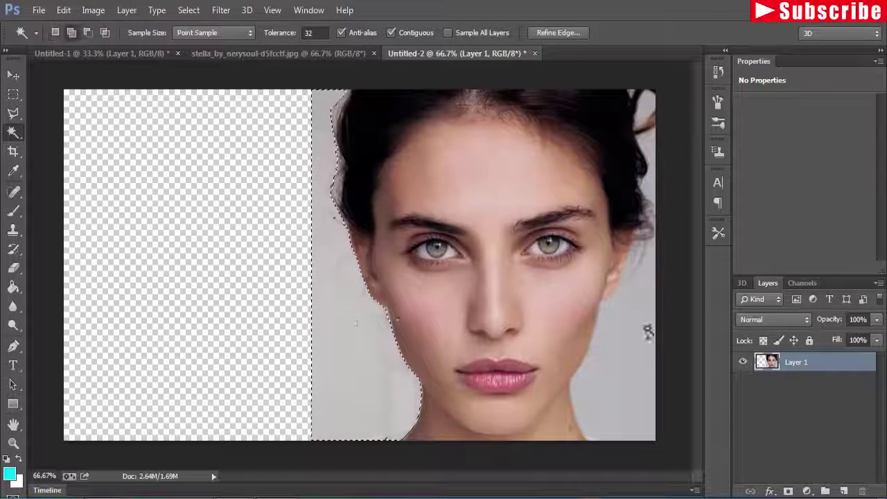
{"action": "left_click", "coordinate": [639, 326], "text": "shift"}
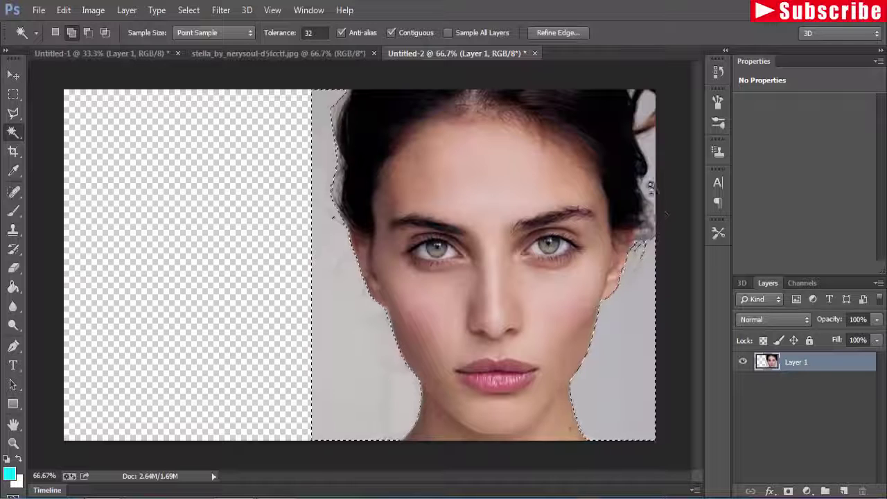
{"action": "left_click", "coordinate": [634, 95], "text": "shift"}
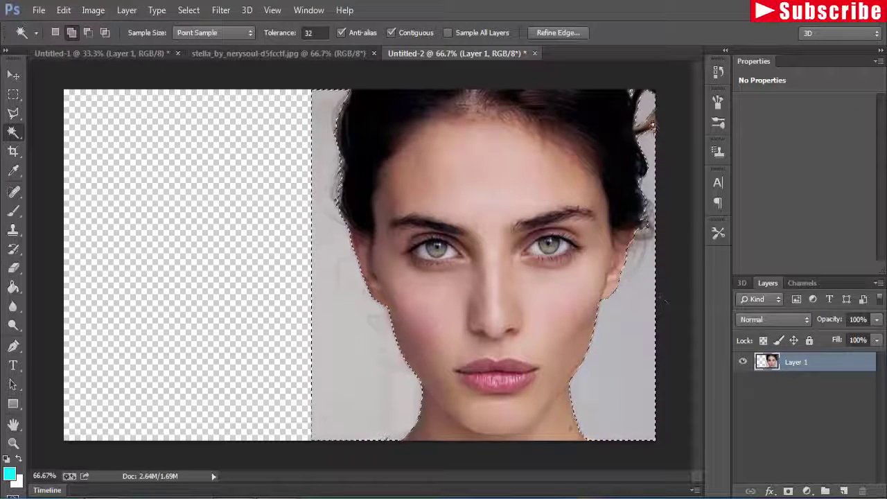
{"action": "left_click", "coordinate": [652, 97], "text": "shift"}
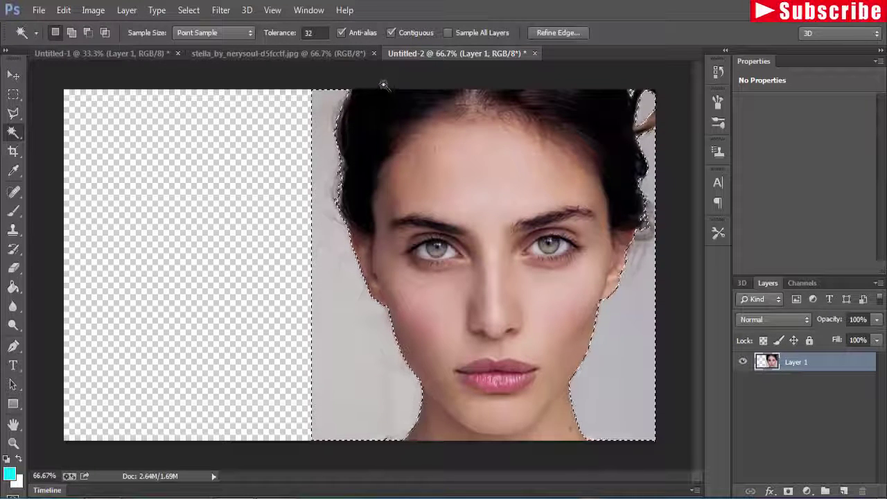
- Delete the grey background, deselect, and add a new empty Layer 2
{"action": "key", "text": "Delete"}
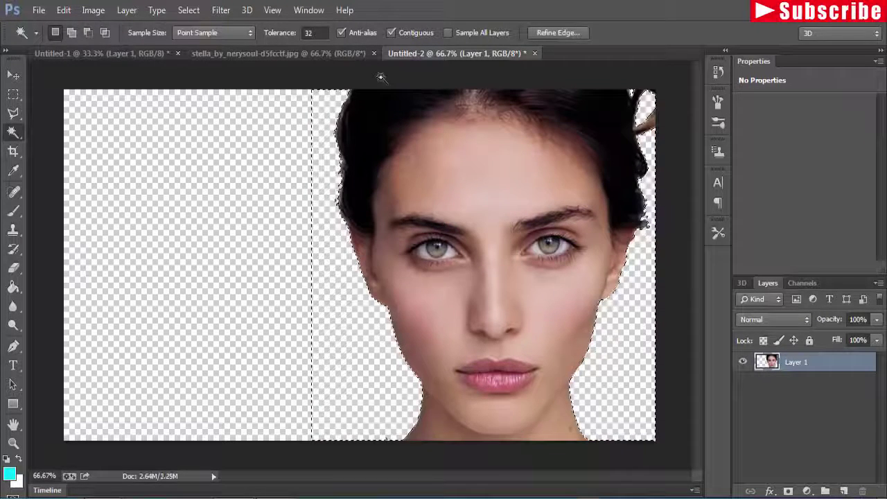
{"action": "left_click", "coordinate": [188, 9]}
{"action": "left_click", "coordinate": [192, 40]}
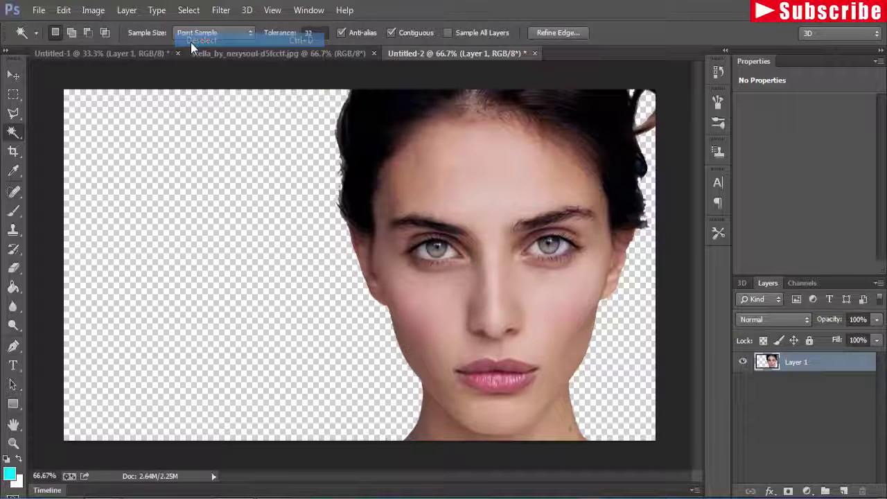
{"action": "left_click", "coordinate": [845, 492]}
- Move the new empty layer below the face layer
{"action": "left_click_drag", "start_coordinate": [822, 363], "coordinate": [821, 396]}
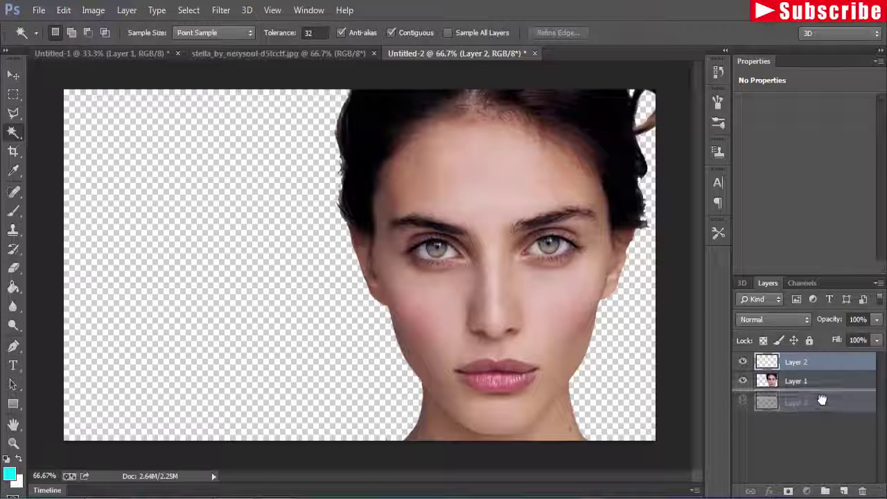
{"action": "left_click", "coordinate": [769, 491]}
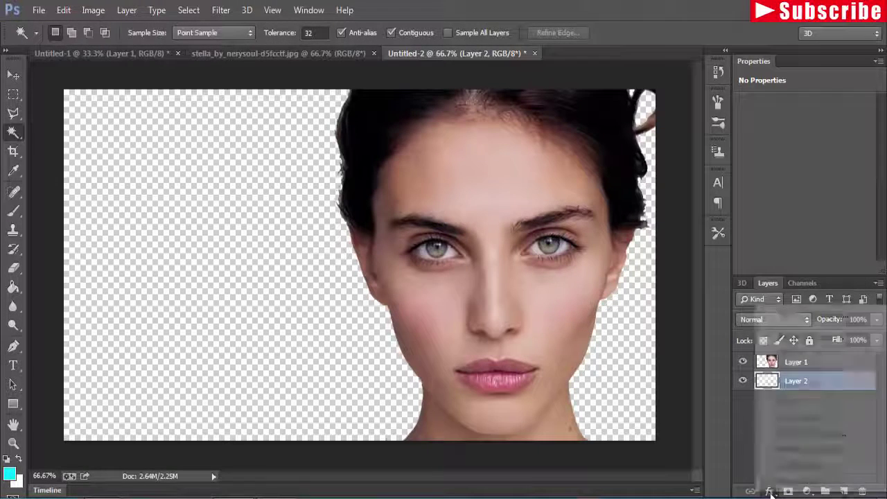
{"action": "left_click", "coordinate": [785, 491]}
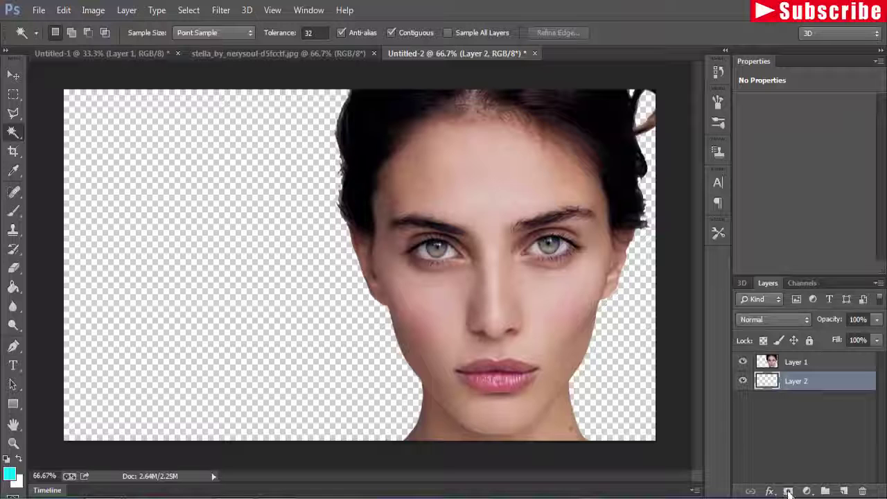
- Add a solid Color Fill layer set to near-black 010101
{"action": "left_click", "coordinate": [807, 491]}
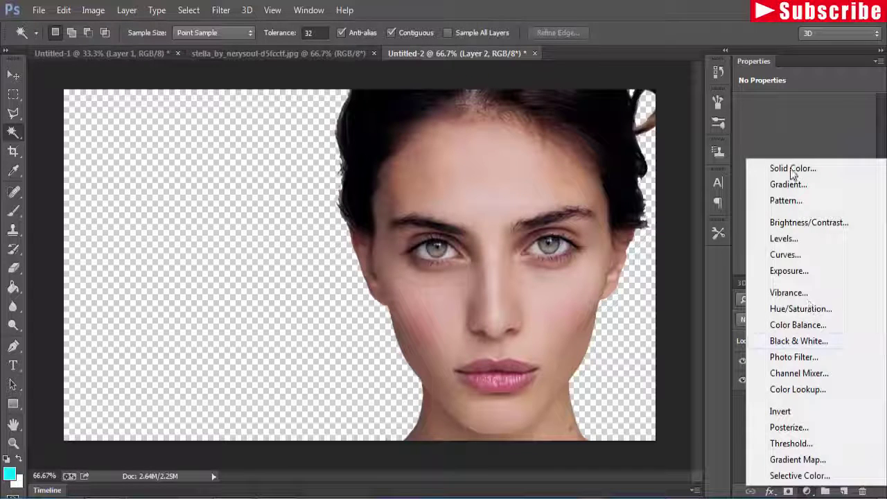
{"action": "left_click", "coordinate": [790, 168]}
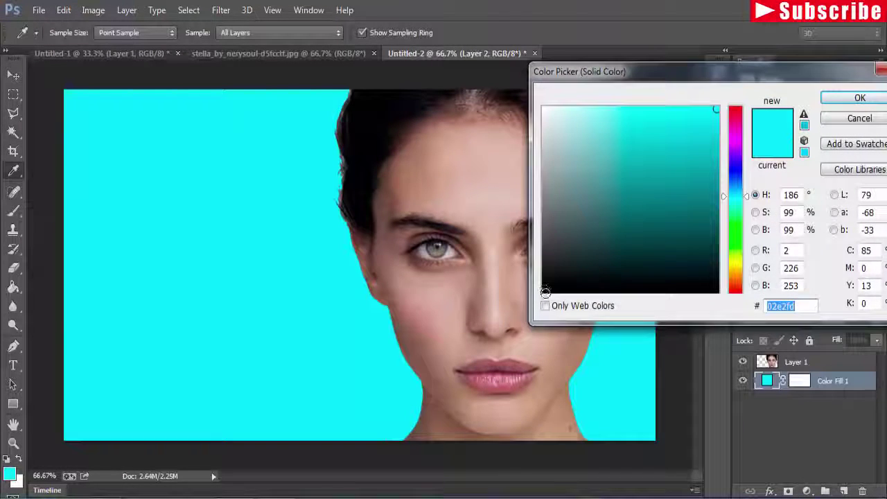
{"action": "left_click", "coordinate": [542, 291]}
{"action": "left_click", "coordinate": [782, 306]}
{"action": "type", "text": "010101"}
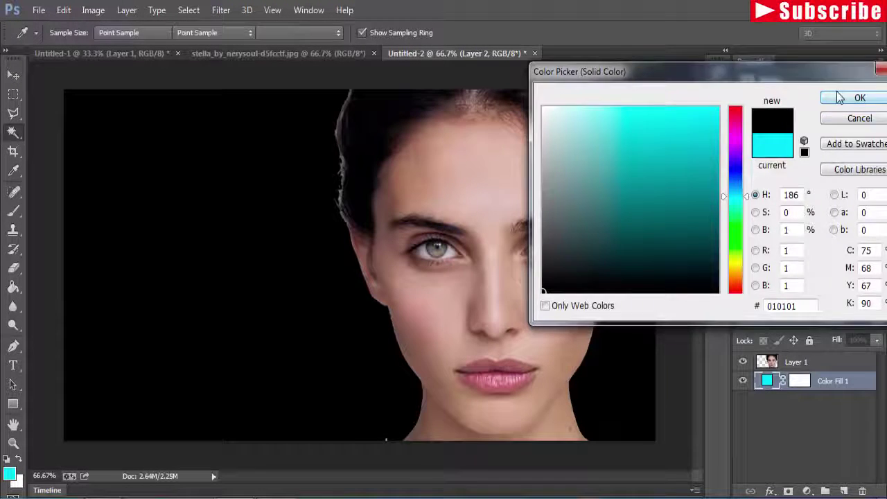
{"action": "left_click", "coordinate": [836, 97]}
{"action": "key", "text": "w"}
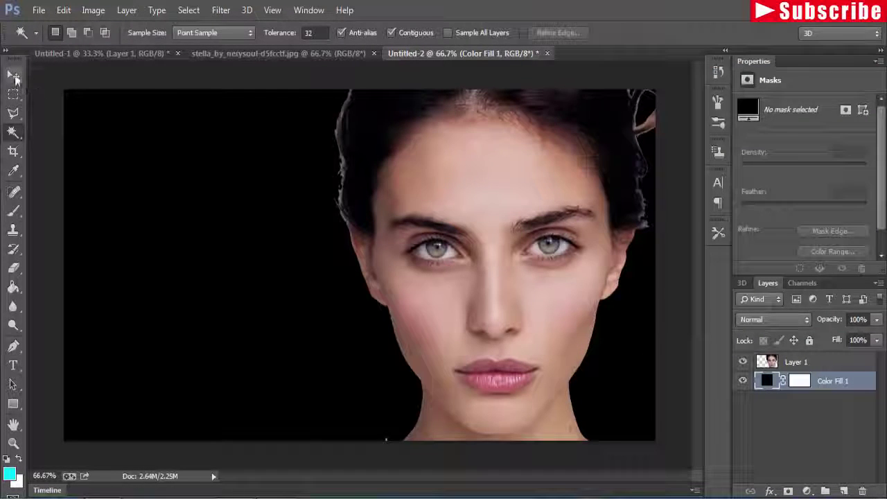
{"action": "left_click", "coordinate": [14, 76]}
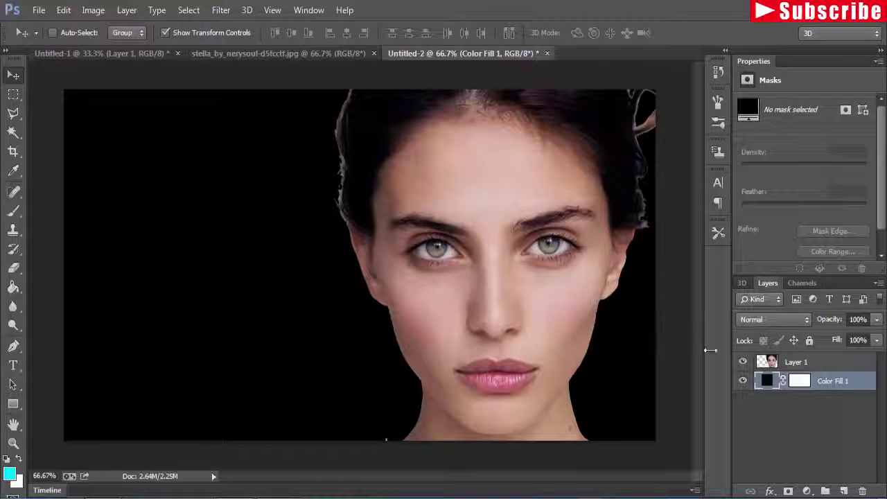
- Add a layer mask to Layer 1 and ready a black brush
{"action": "left_click", "coordinate": [795, 365]}
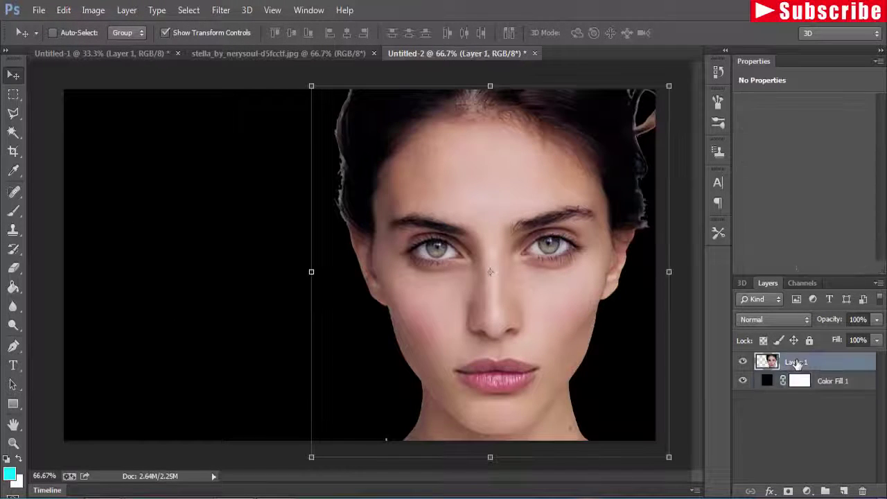
{"action": "left_click", "coordinate": [788, 491]}
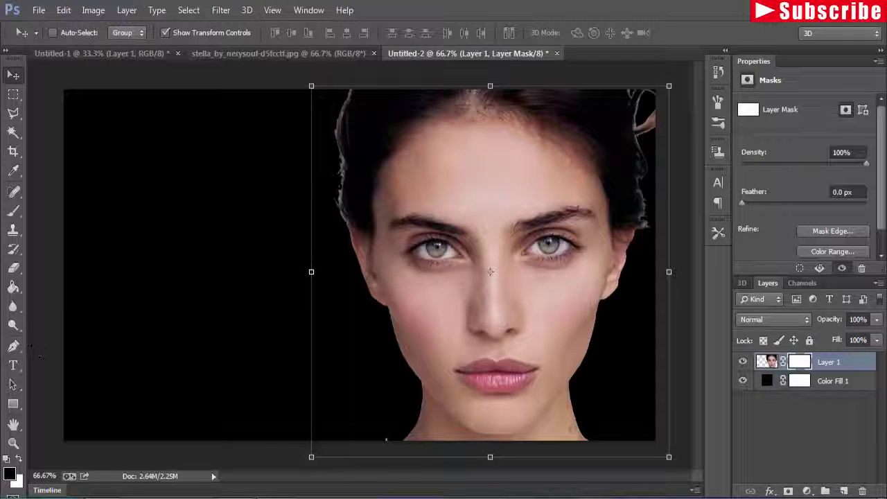
{"action": "left_click", "coordinate": [13, 211]}
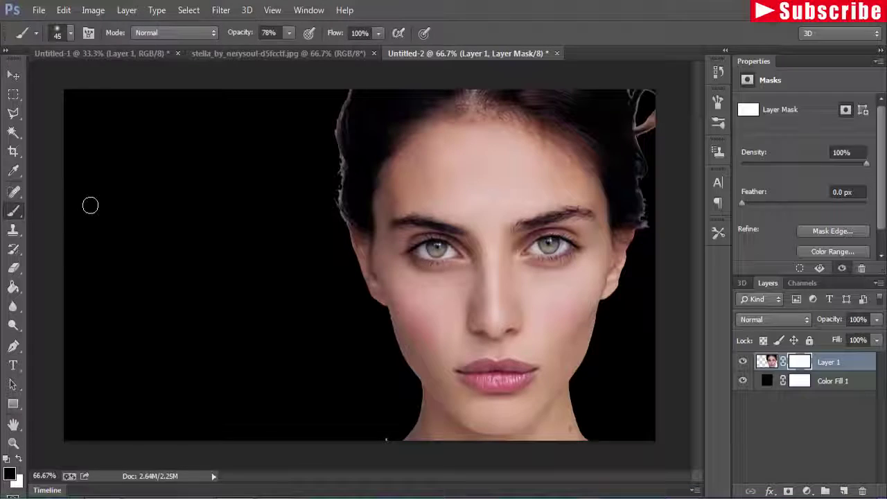
{"action": "left_click", "coordinate": [14, 477]}
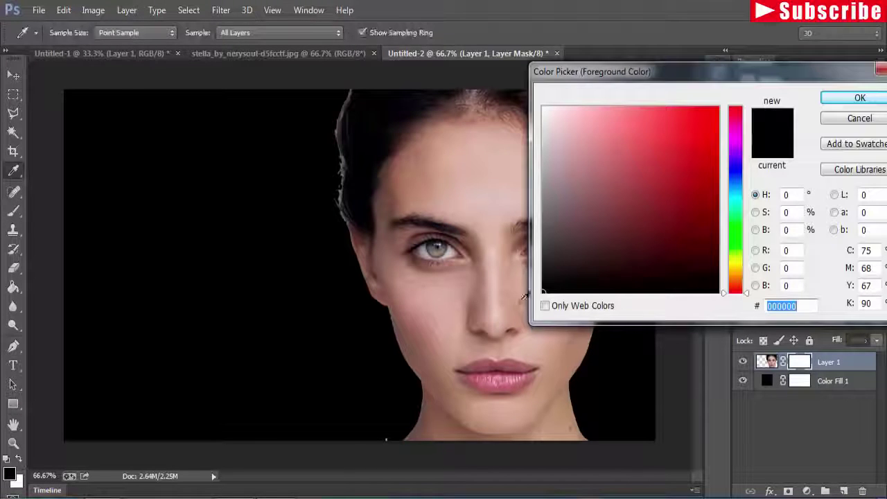
{"action": "left_click", "coordinate": [852, 98]}
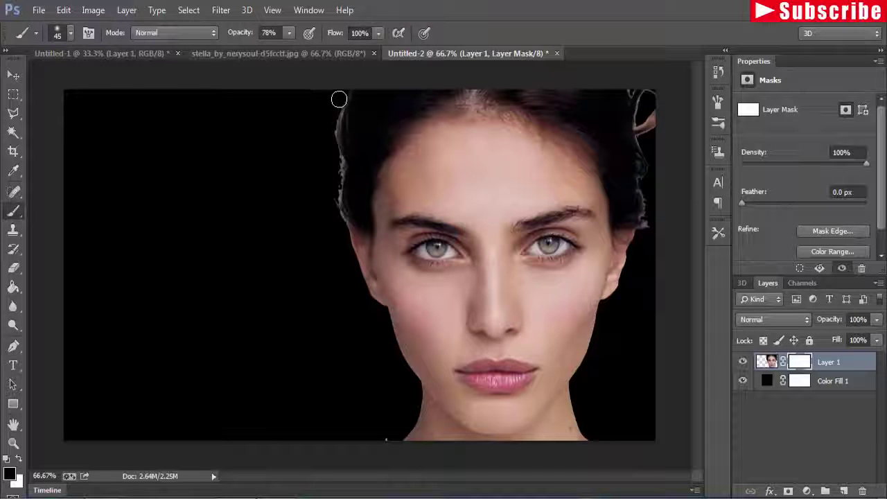
- Paint the mask black along the top, left and right hair edges
{"action": "left_click_drag", "start_coordinate": [333, 120], "coordinate": [329, 142]}
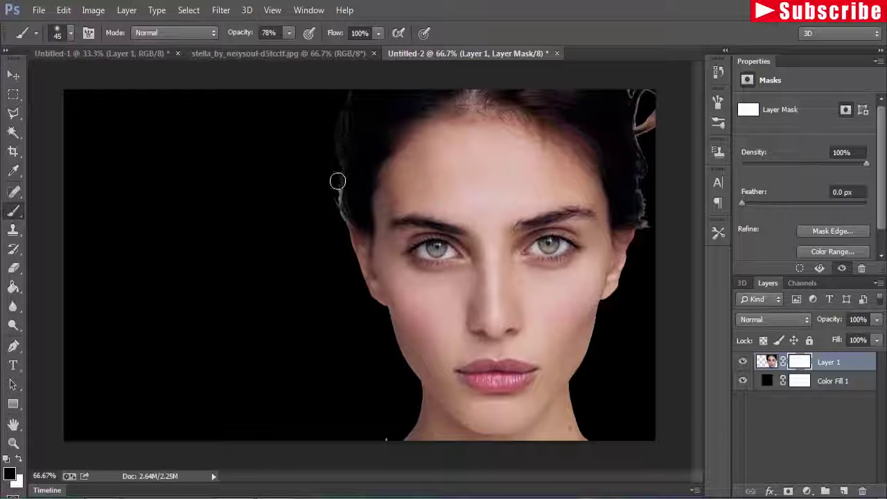
{"action": "left_click_drag", "start_coordinate": [337, 183], "coordinate": [336, 225]}
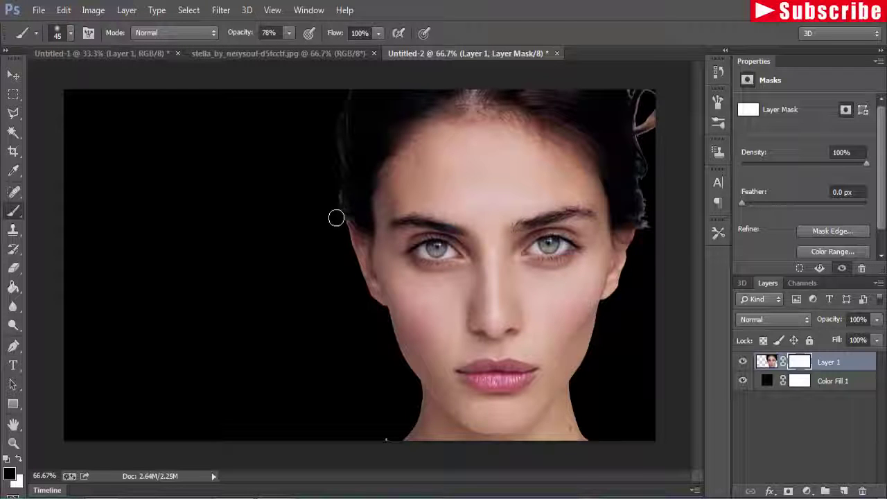
{"action": "mouse_move", "coordinate": [659, 150]}
{"action": "left_mouse_down"}
{"action": "mouse_move", "coordinate": [644, 129]}
{"action": "mouse_move", "coordinate": [645, 146]}
{"action": "left_mouse_up"}
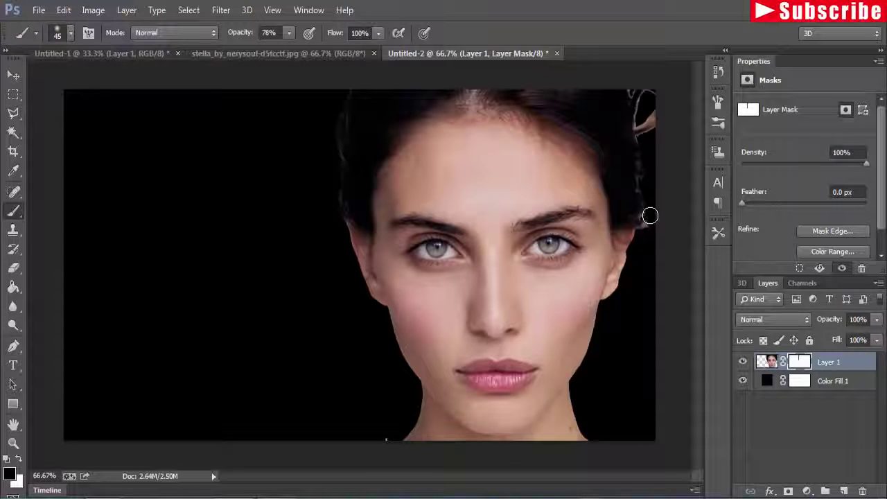
{"action": "left_click_drag", "start_coordinate": [640, 93], "coordinate": [643, 104]}
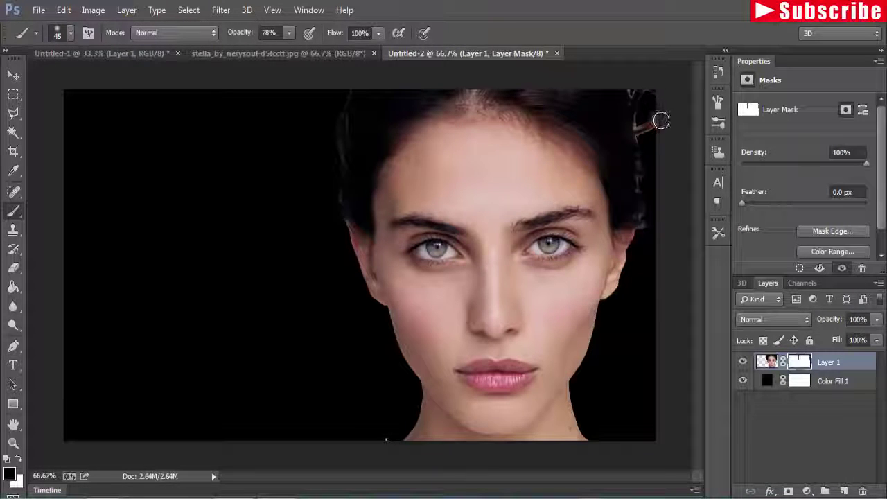
{"action": "left_click_drag", "start_coordinate": [650, 128], "coordinate": [649, 146]}
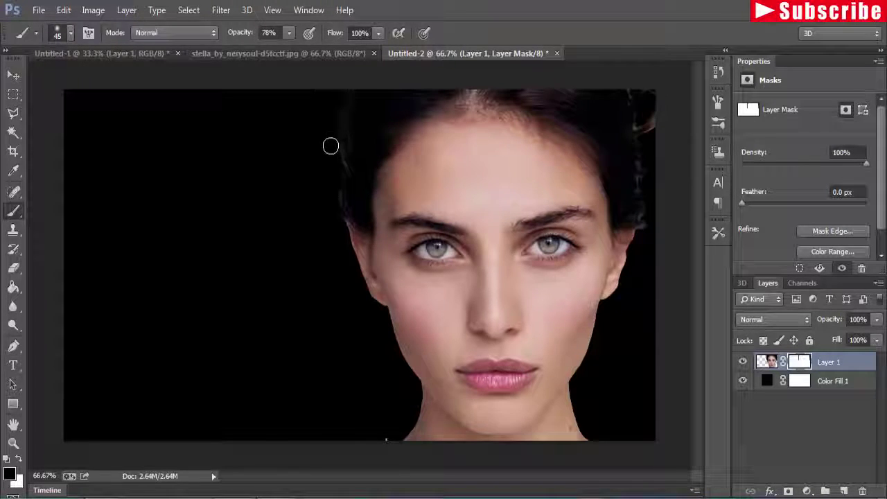
{"action": "left_click", "coordinate": [13, 74]}
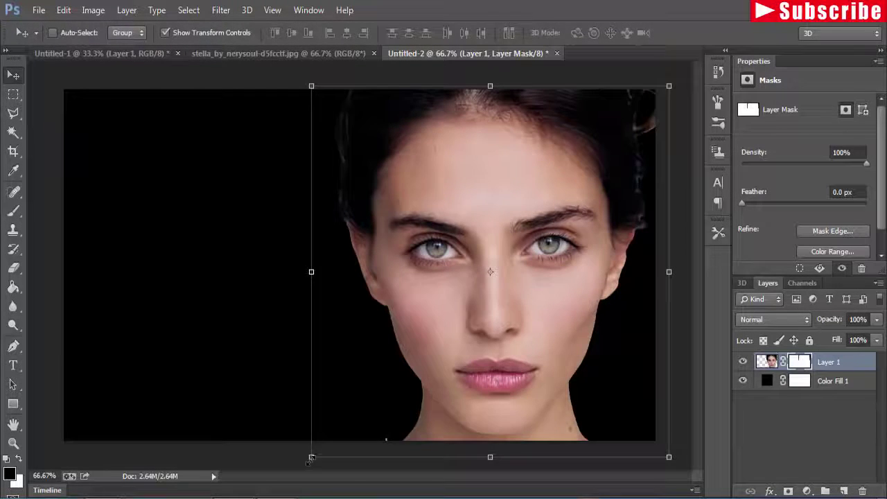
- Scale the portrait to about 105% width and 103% height and apply it
{"action": "left_click_drag", "start_coordinate": [312, 457], "coordinate": [300, 462]}
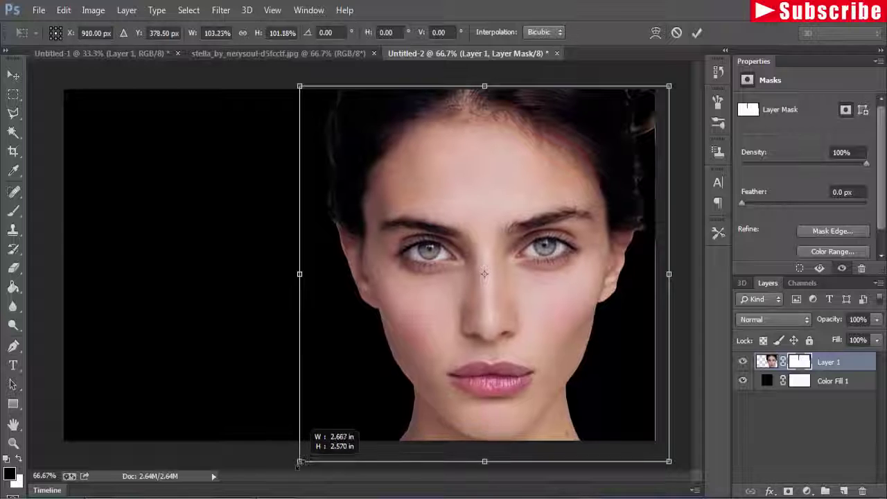
{"action": "left_click_drag", "start_coordinate": [299, 462], "coordinate": [301, 462]}
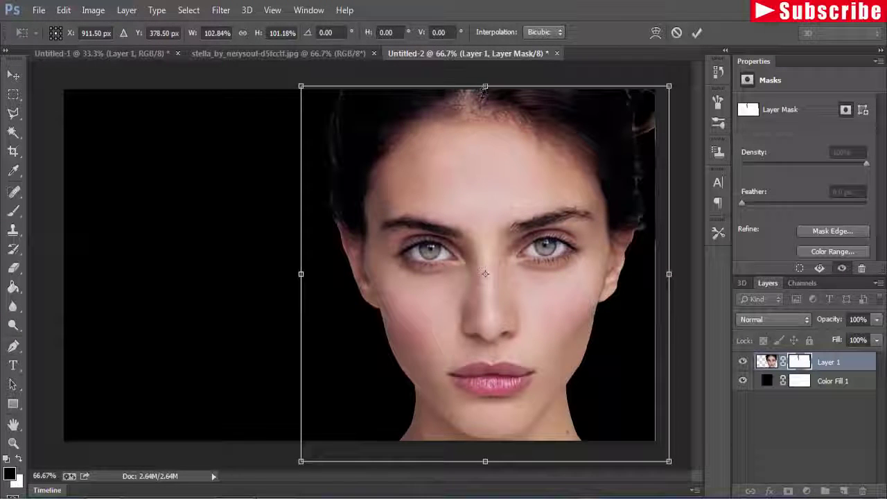
{"action": "left_click_drag", "start_coordinate": [484, 93], "coordinate": [487, 81]}
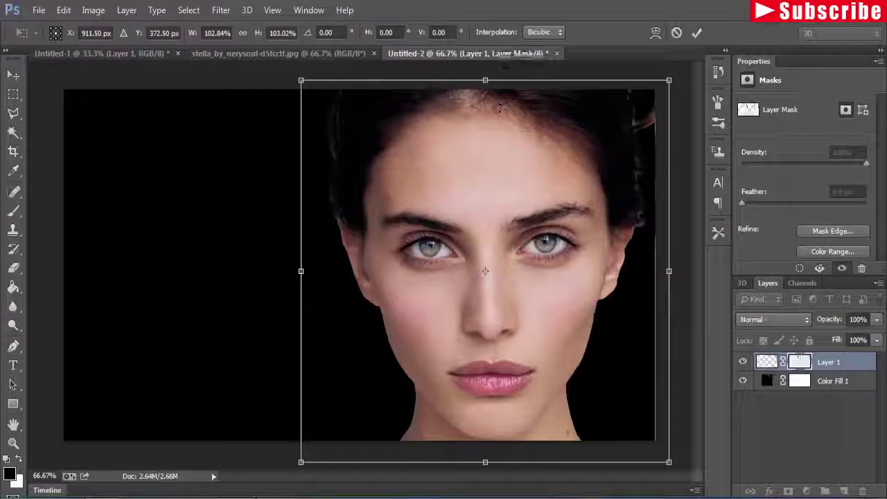
{"action": "left_click_drag", "start_coordinate": [669, 271], "coordinate": [677, 271]}
{"action": "left_click", "coordinate": [14, 78]}
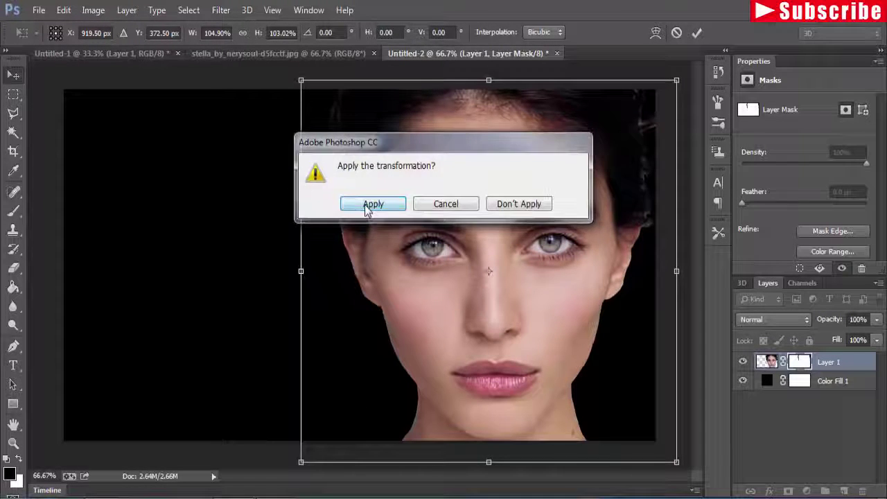
{"action": "left_click", "coordinate": [367, 205]}
{"action": "left_click_drag", "start_coordinate": [92, 52], "coordinate": [95, 112]}
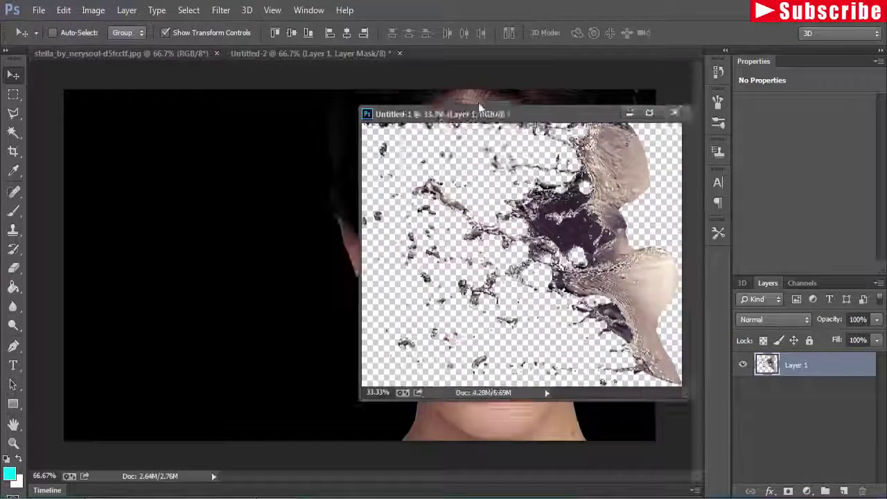
- Drag the Untitled-1 splash into Untitled-2 as Layer 2 over the portrait's left half
{"action": "left_click_drag", "start_coordinate": [97, 115], "coordinate": [641, 126]}
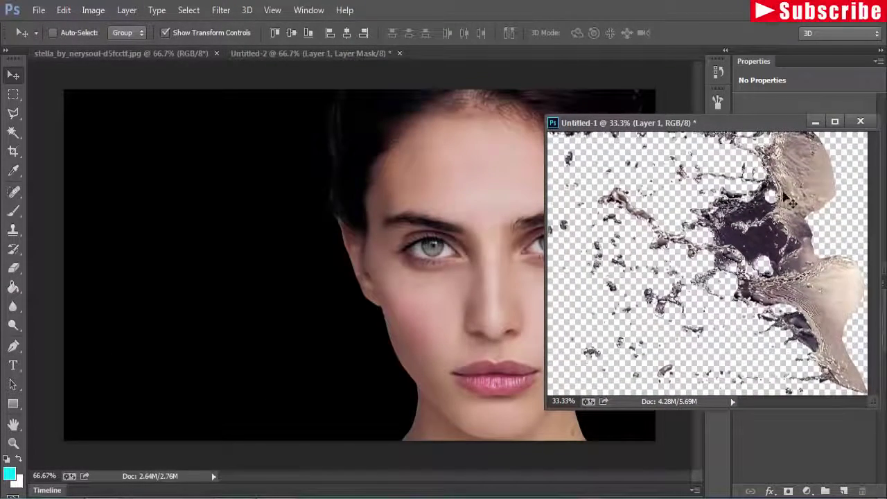
{"action": "left_click_drag", "start_coordinate": [788, 207], "coordinate": [346, 246]}
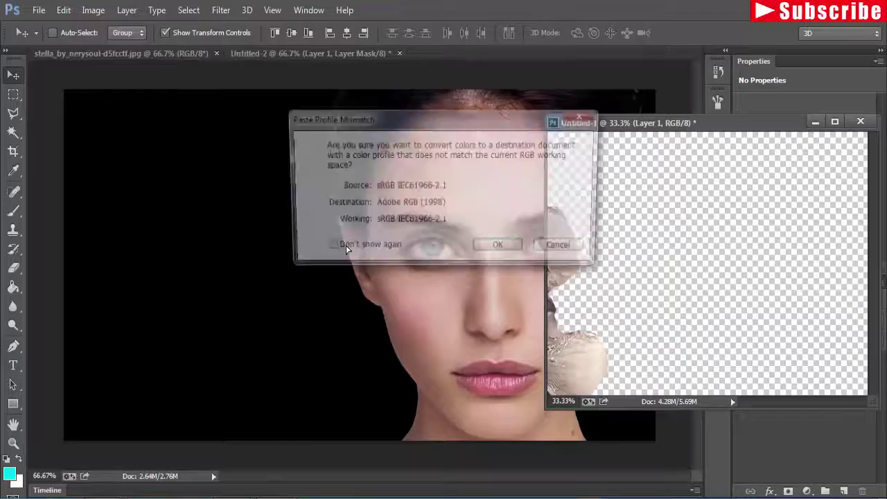
{"action": "left_click", "coordinate": [500, 249]}
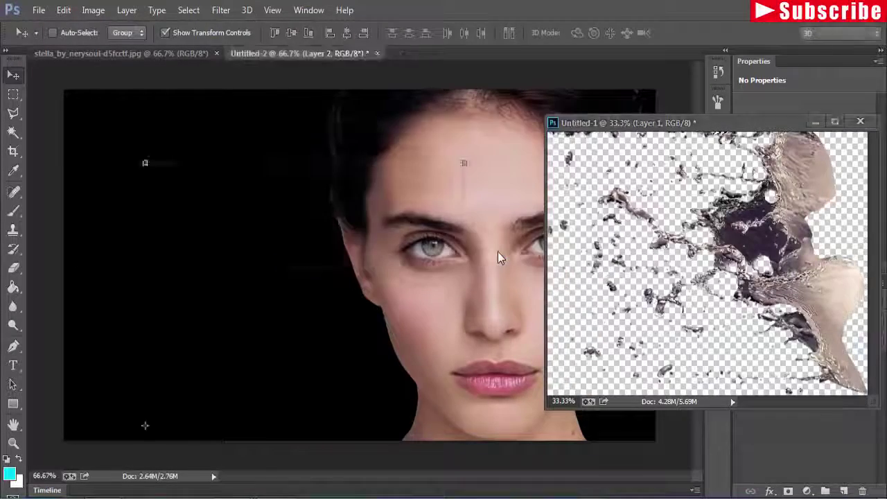
{"action": "left_click_drag", "start_coordinate": [323, 277], "coordinate": [357, 195]}
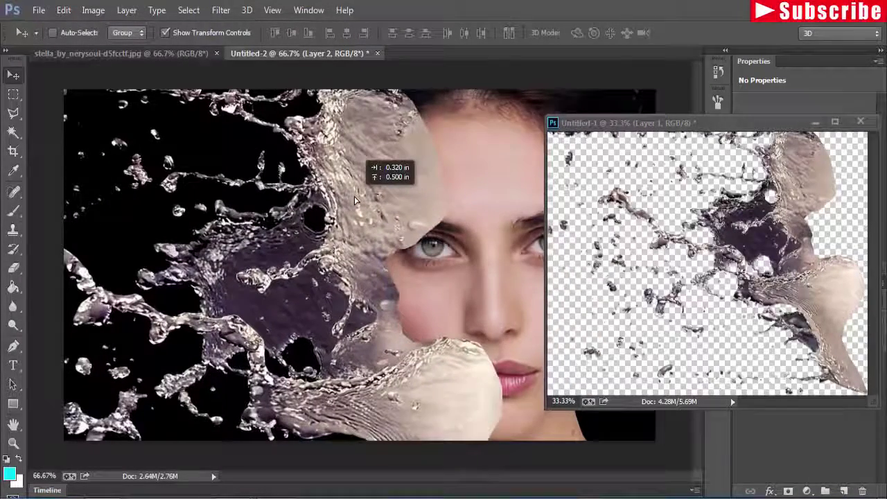
{"action": "left_click", "coordinate": [815, 123]}
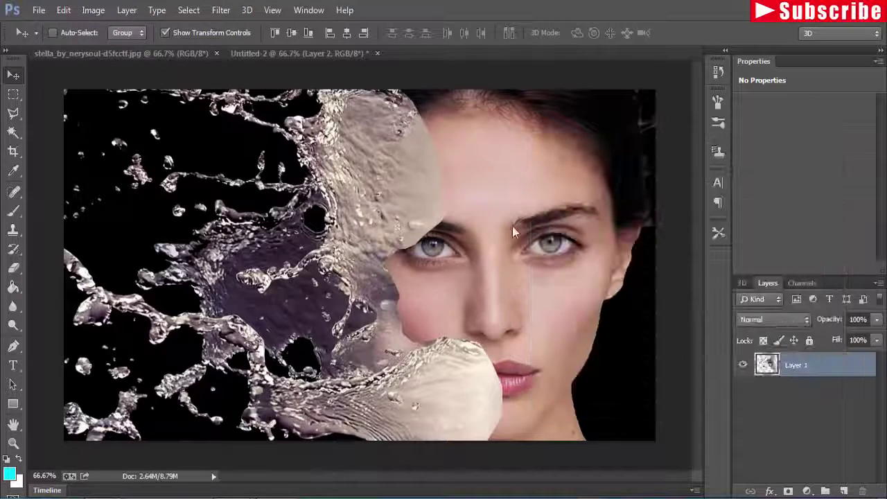
- Free-transform the splash and roughly position it over the face
{"action": "key", "text": "ctrl+Tab"}
{"action": "mouse_move", "coordinate": [350, 161]}
{"action": "left_mouse_down"}
{"action": "mouse_move", "coordinate": [386, 185]}
{"action": "mouse_move", "coordinate": [384, 170]}
{"action": "left_mouse_up"}
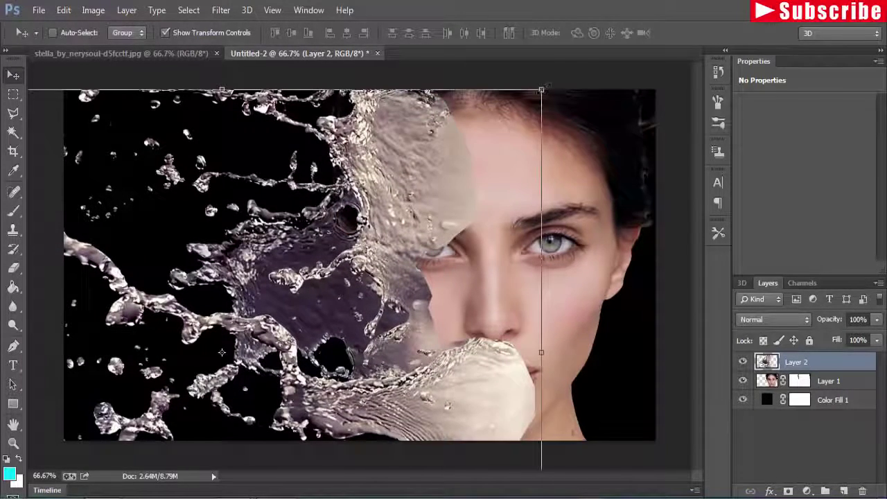
{"action": "key", "text": "ctrl+t"}
{"action": "left_click_drag", "start_coordinate": [541, 91], "coordinate": [469, 95]}
{"action": "left_click_drag", "start_coordinate": [458, 97], "coordinate": [457, 99]}
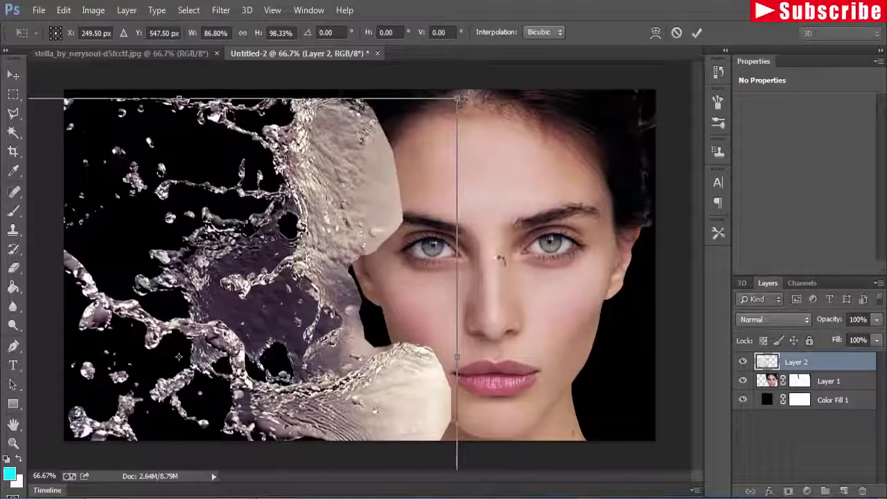
{"action": "left_click_drag", "start_coordinate": [304, 145], "coordinate": [337, 73]}
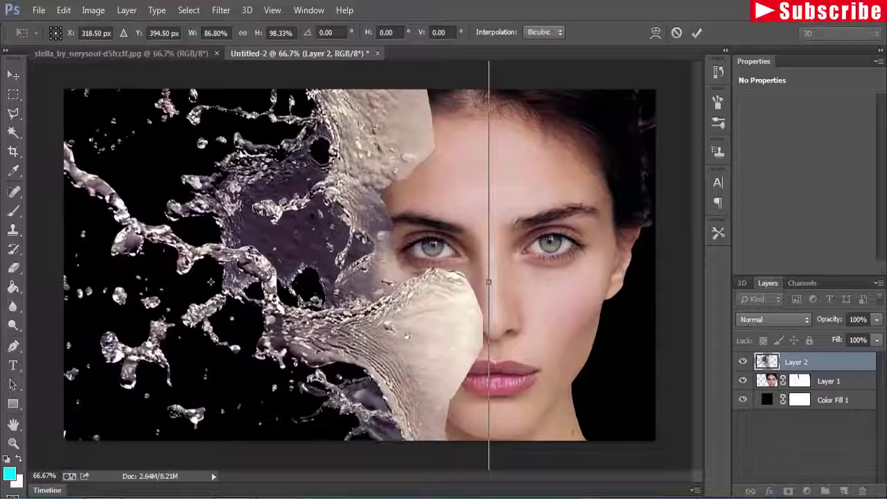
{"action": "left_click_drag", "start_coordinate": [211, 282], "coordinate": [200, 136]}
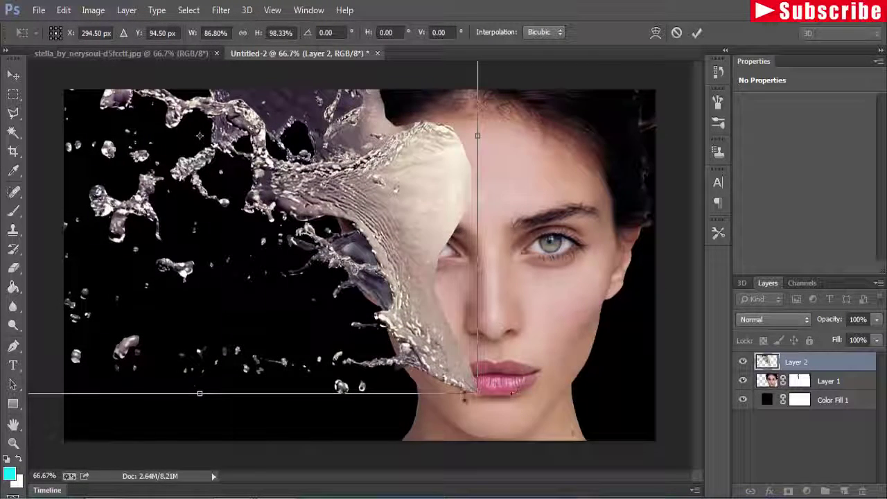
{"action": "left_click_drag", "start_coordinate": [199, 393], "coordinate": [230, 274]}
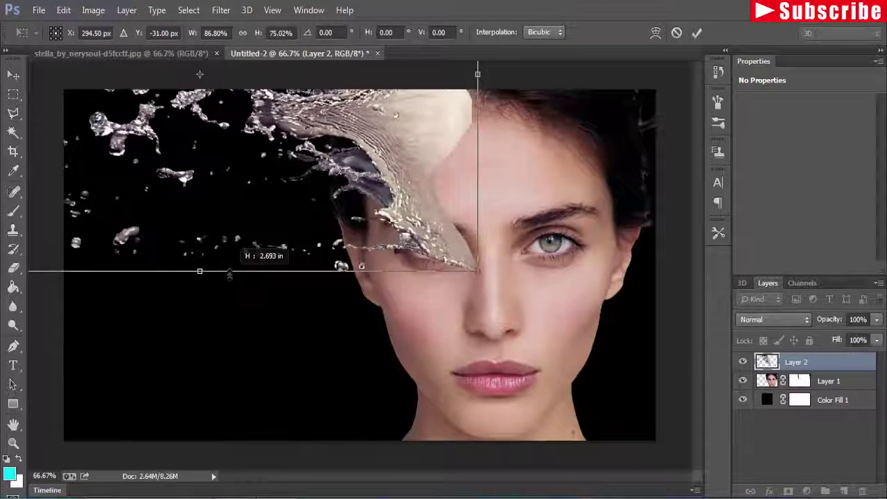
{"action": "left_click_drag", "start_coordinate": [200, 74], "coordinate": [191, 252]}
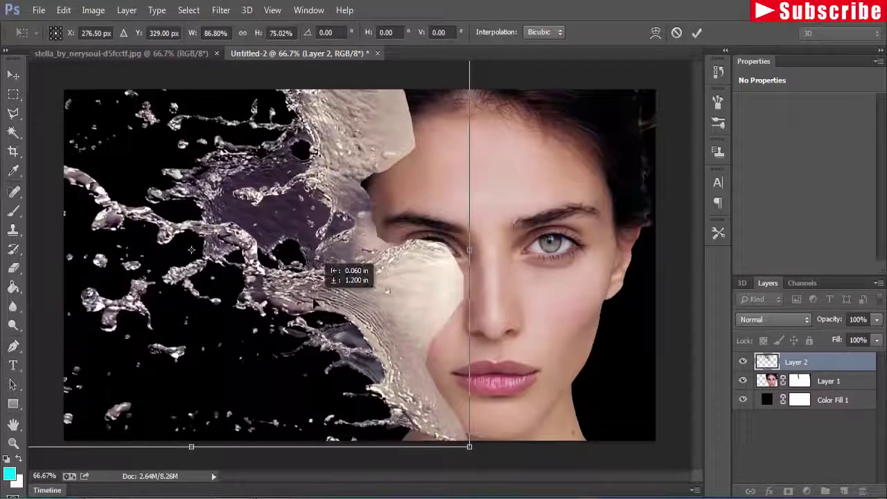
- Resize the splash to 86.80% × 66.85%, reaching the top edge, and apply
{"action": "left_click_drag", "start_coordinate": [192, 449], "coordinate": [227, 331]}
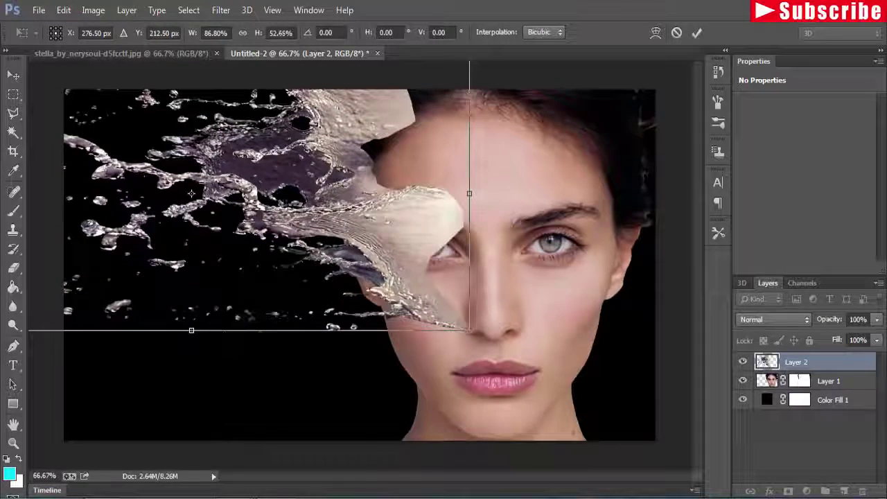
{"action": "left_click_drag", "start_coordinate": [293, 202], "coordinate": [293, 298]}
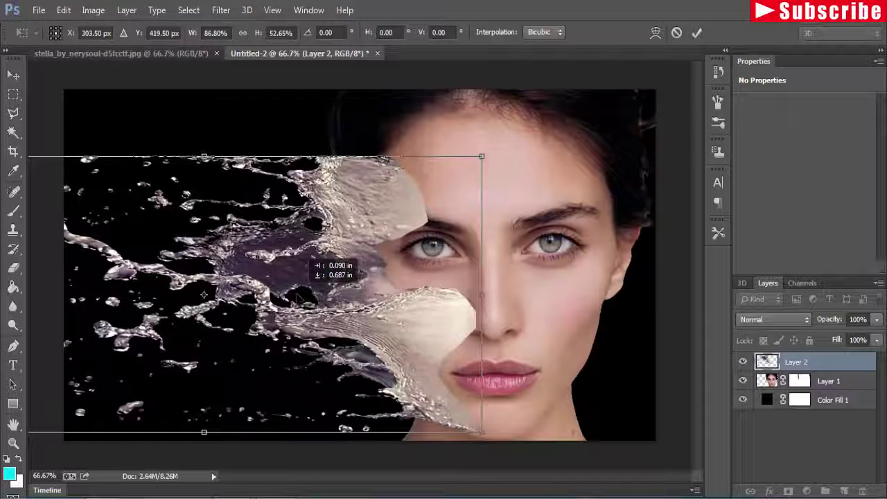
{"action": "left_click_drag", "start_coordinate": [293, 298], "coordinate": [295, 296]}
{"action": "left_click_drag", "start_coordinate": [203, 433], "coordinate": [204, 440]}
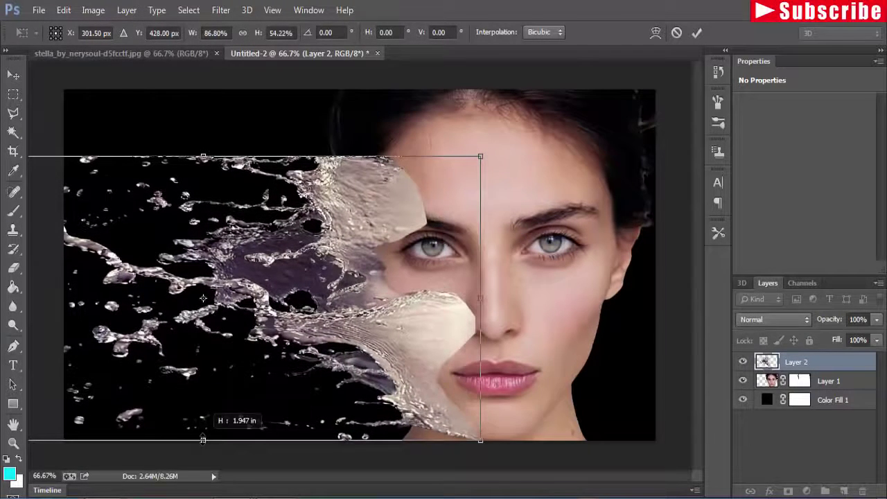
{"action": "left_click_drag", "start_coordinate": [204, 156], "coordinate": [212, 102]}
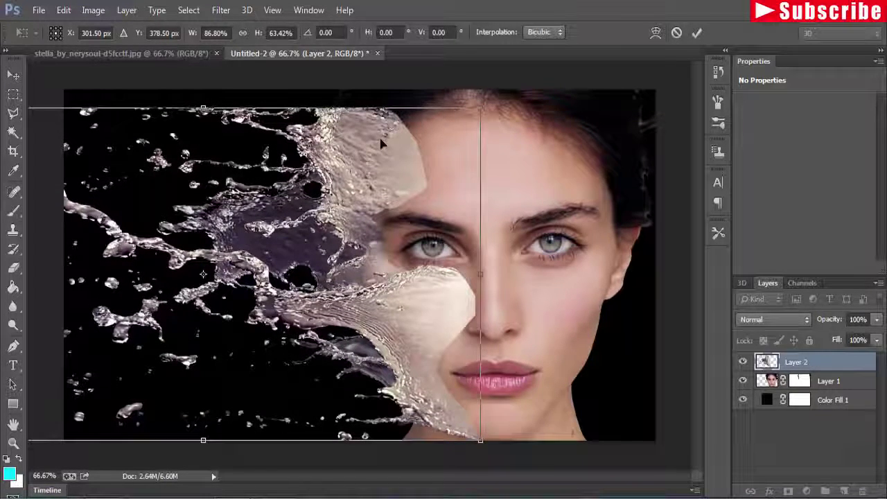
{"action": "key", "text": "Right"}
{"action": "key", "text": "Right"}
{"action": "key", "text": "Right"}
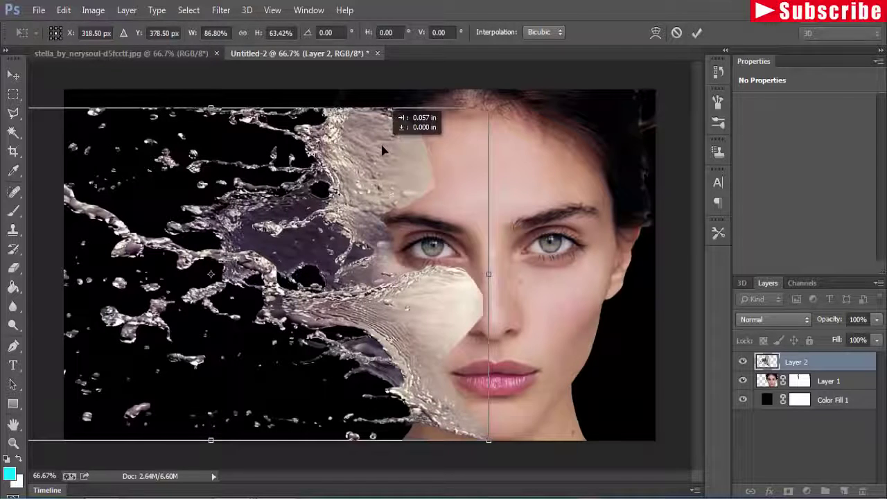
{"action": "left_click_drag", "start_coordinate": [210, 109], "coordinate": [212, 89]}
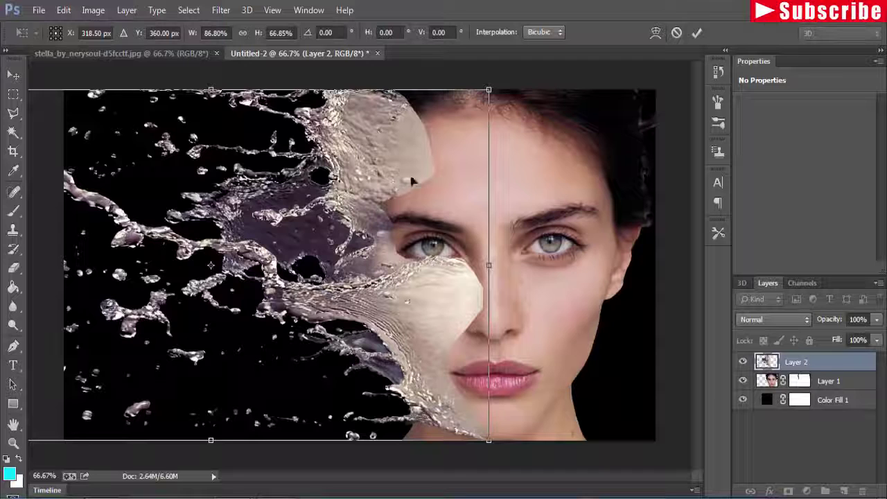
{"action": "left_click", "coordinate": [13, 75]}
{"action": "left_click", "coordinate": [350, 205]}
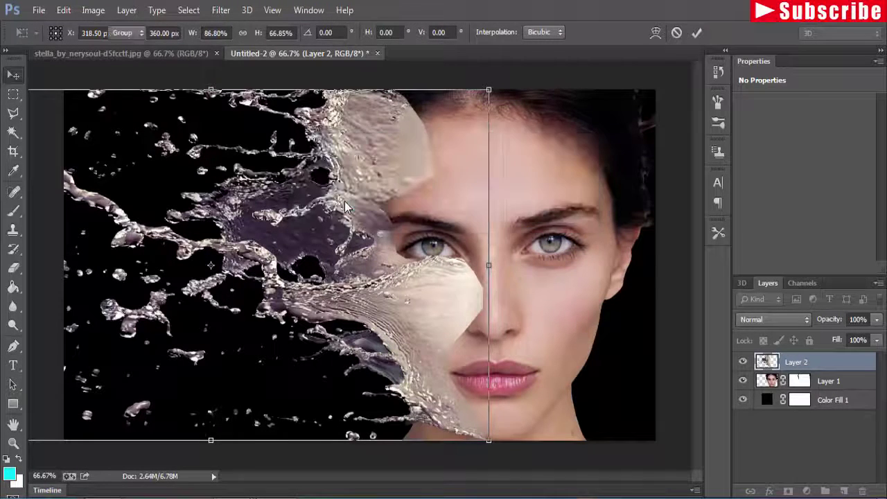
{"action": "left_click", "coordinate": [769, 387]}
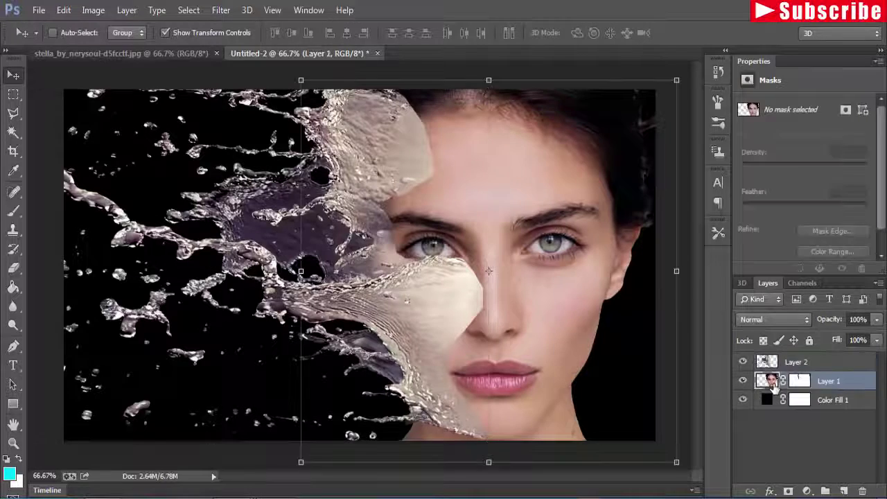
- Lower Layer 1's saturation to about -44 with Hue/Saturation
{"action": "left_click", "coordinate": [93, 10]}
{"action": "mouse_move", "coordinate": [114, 47]}
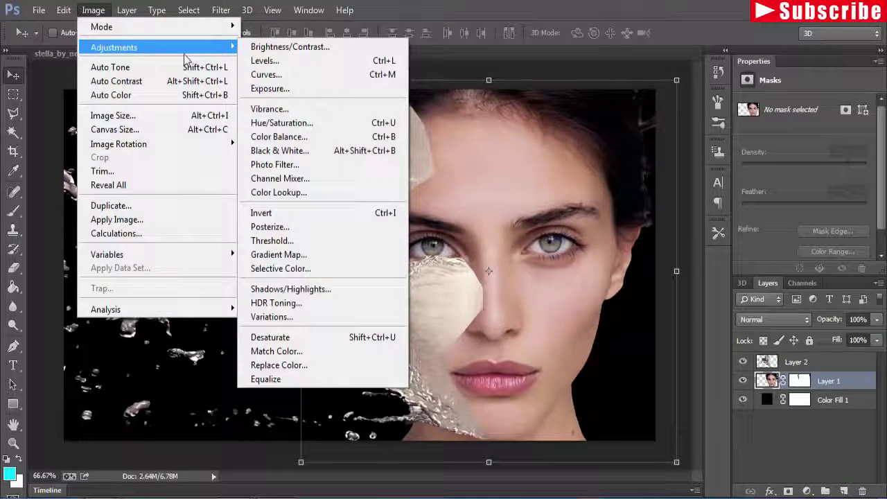
{"action": "left_click", "coordinate": [281, 123]}
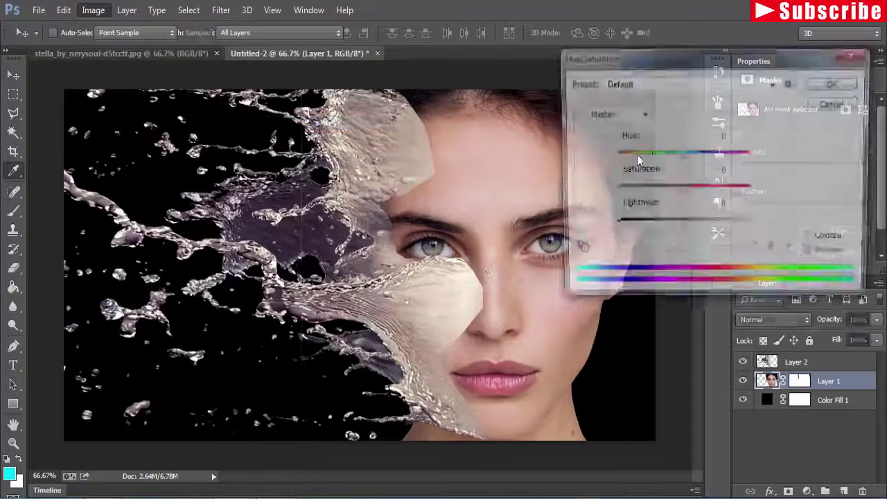
{"action": "left_click_drag", "start_coordinate": [682, 189], "coordinate": [660, 193]}
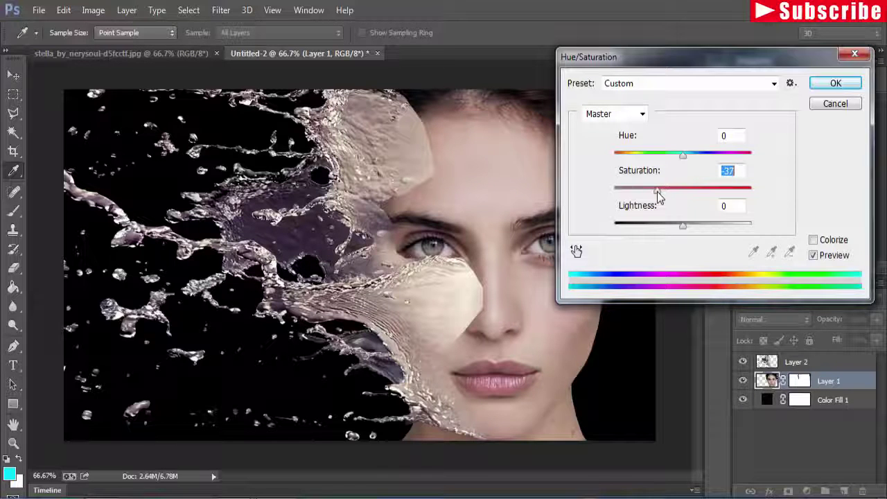
{"action": "left_click_drag", "start_coordinate": [659, 193], "coordinate": [651, 194]}
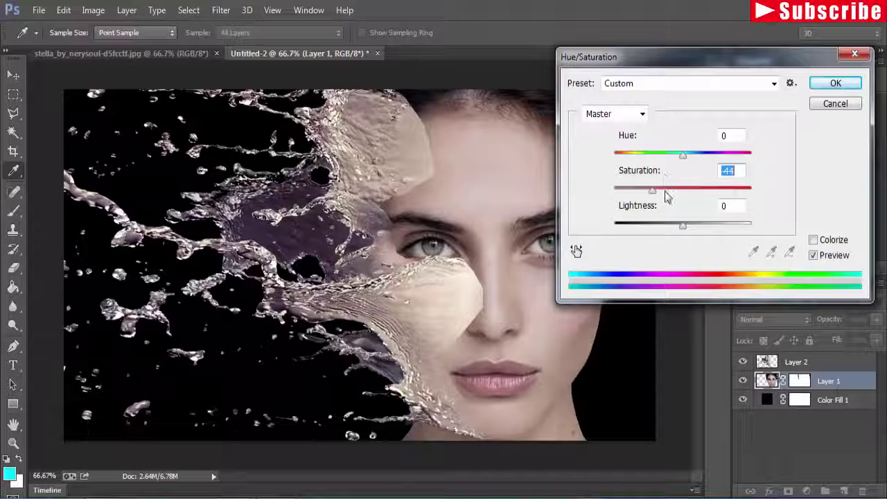
{"action": "left_click", "coordinate": [835, 83]}
{"action": "key", "text": "v"}
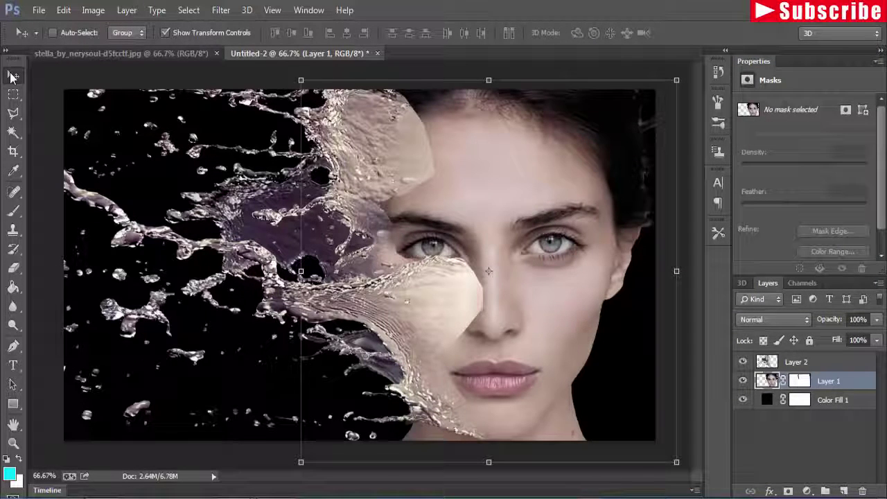
- Mask the splash layer and ready a 010101 black brush, adjusting its opacity
{"action": "left_click", "coordinate": [795, 363]}
{"action": "left_click", "coordinate": [788, 492]}
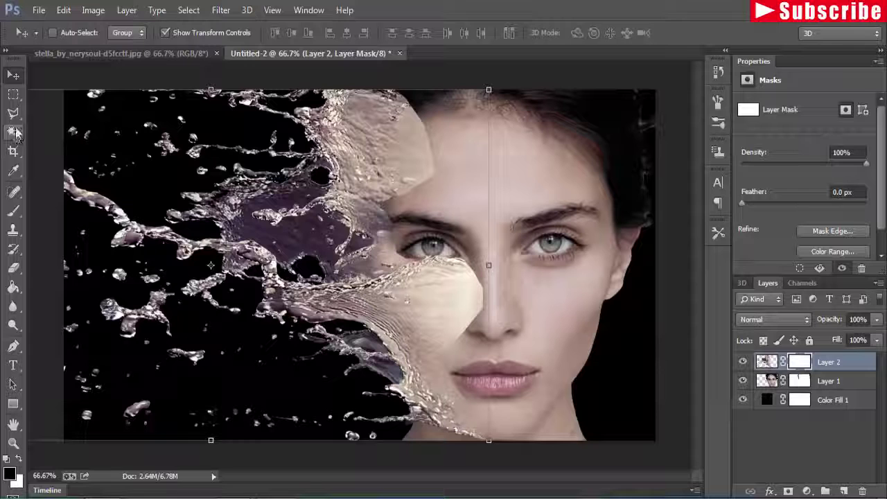
{"action": "left_click", "coordinate": [15, 212]}
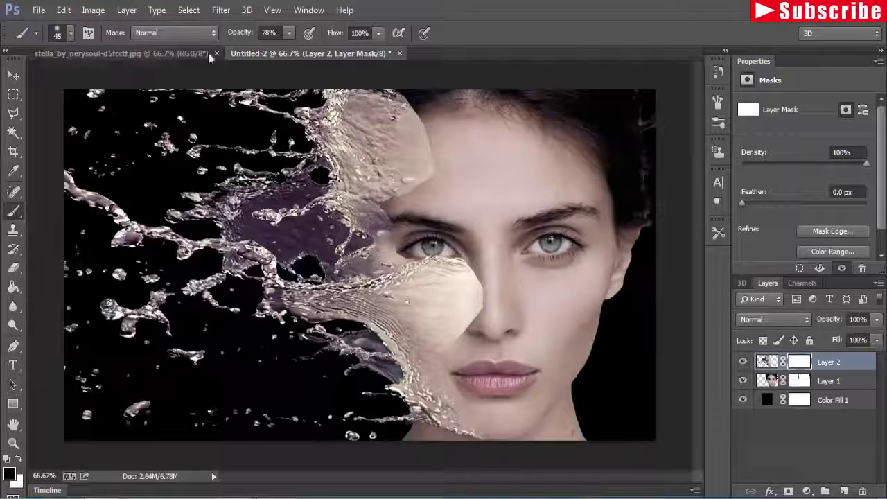
{"action": "left_click", "coordinate": [9, 474]}
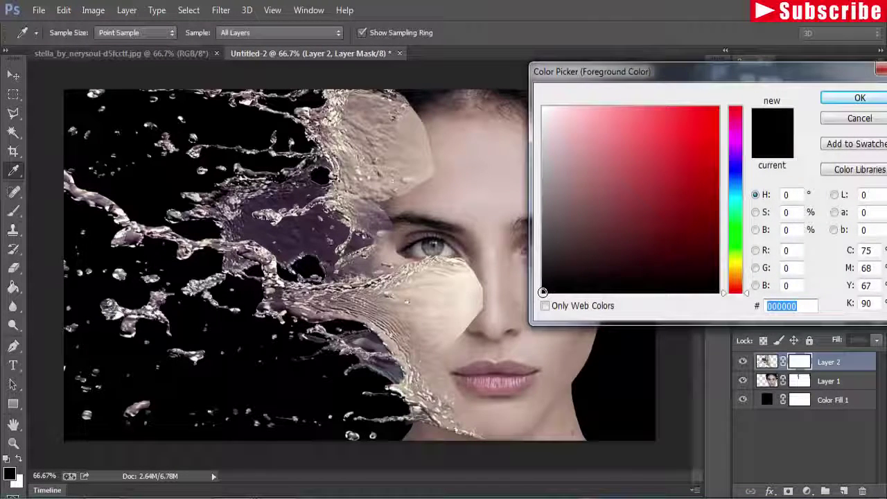
{"action": "left_click", "coordinate": [858, 99]}
{"action": "left_click", "coordinate": [288, 33]}
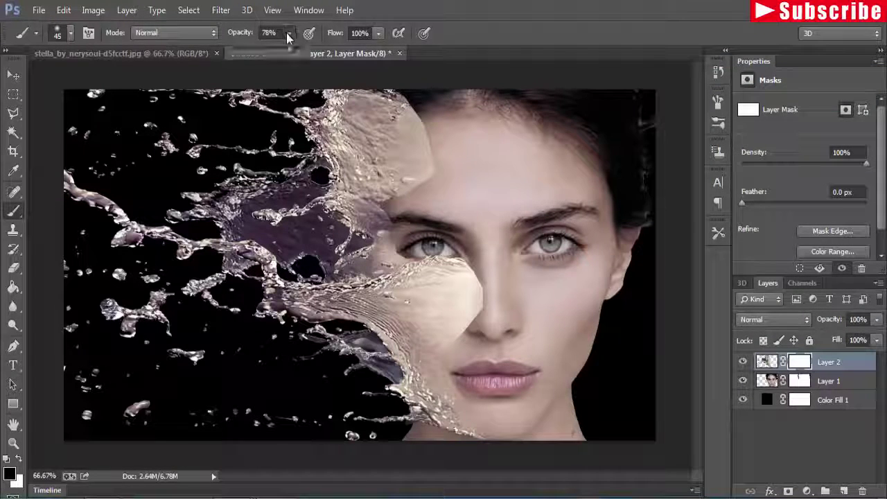
- Lower the brush opacity to 63% and paint Layer 2's mask over brow, eye, hairline and chin-nose area
{"action": "left_click_drag", "start_coordinate": [292, 46], "coordinate": [275, 48]}
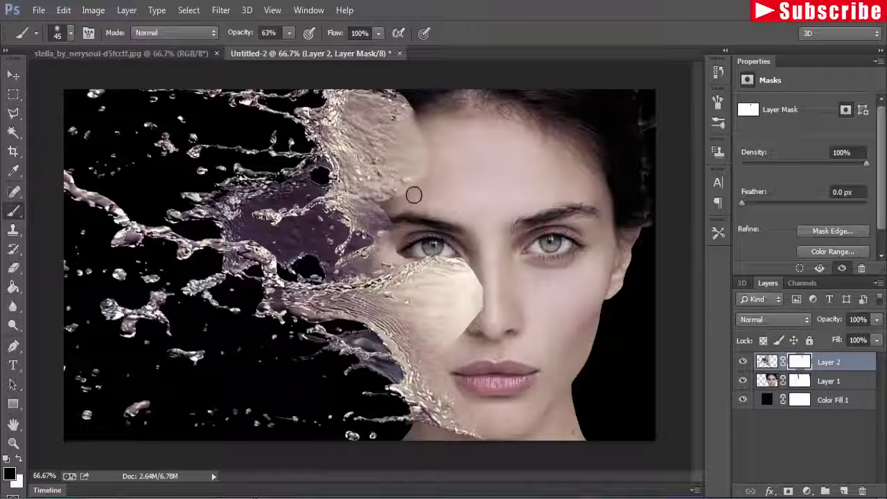
{"action": "mouse_move", "coordinate": [382, 205]}
{"action": "left_mouse_down"}
{"action": "mouse_move", "coordinate": [432, 178]}
{"action": "mouse_move", "coordinate": [429, 148]}
{"action": "mouse_move", "coordinate": [436, 159]}
{"action": "mouse_move", "coordinate": [416, 172]}
{"action": "mouse_move", "coordinate": [434, 167]}
{"action": "mouse_move", "coordinate": [438, 200]}
{"action": "left_mouse_up"}
{"action": "mouse_move", "coordinate": [420, 267]}
{"action": "left_mouse_down"}
{"action": "mouse_move", "coordinate": [401, 246]}
{"action": "mouse_move", "coordinate": [405, 255]}
{"action": "mouse_move", "coordinate": [451, 255]}
{"action": "mouse_move", "coordinate": [424, 255]}
{"action": "mouse_move", "coordinate": [471, 267]}
{"action": "mouse_move", "coordinate": [460, 254]}
{"action": "mouse_move", "coordinate": [478, 275]}
{"action": "mouse_move", "coordinate": [478, 287]}
{"action": "mouse_move", "coordinate": [463, 269]}
{"action": "mouse_move", "coordinate": [484, 297]}
{"action": "mouse_move", "coordinate": [479, 317]}
{"action": "mouse_move", "coordinate": [485, 297]}
{"action": "mouse_move", "coordinate": [475, 311]}
{"action": "mouse_move", "coordinate": [459, 261]}
{"action": "mouse_move", "coordinate": [430, 264]}
{"action": "mouse_move", "coordinate": [485, 290]}
{"action": "mouse_move", "coordinate": [505, 323]}
{"action": "left_mouse_up"}
{"action": "key", "text": "ctrl+z"}
{"action": "mouse_move", "coordinate": [403, 93]}
{"action": "left_mouse_down"}
{"action": "mouse_move", "coordinate": [396, 93]}
{"action": "mouse_move", "coordinate": [417, 99]}
{"action": "mouse_move", "coordinate": [385, 97]}
{"action": "mouse_move", "coordinate": [418, 103]}
{"action": "mouse_move", "coordinate": [390, 91]}
{"action": "left_mouse_up"}
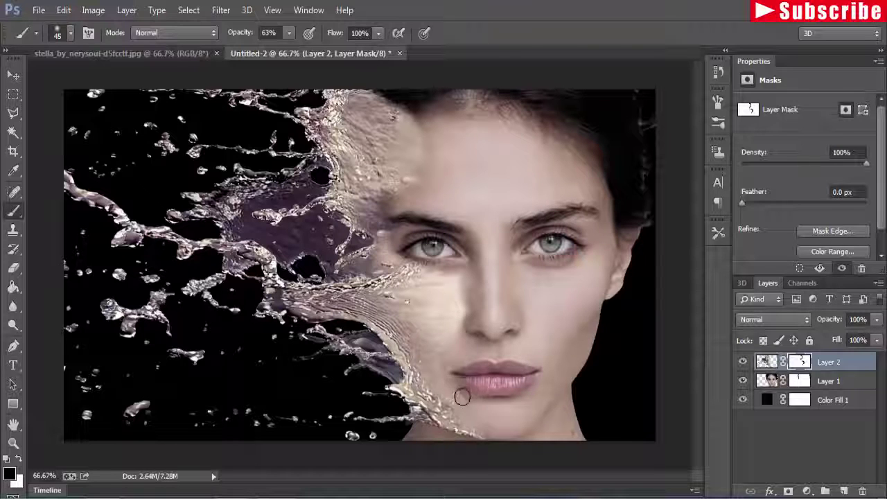
{"action": "left_click_drag", "start_coordinate": [461, 396], "coordinate": [468, 310]}
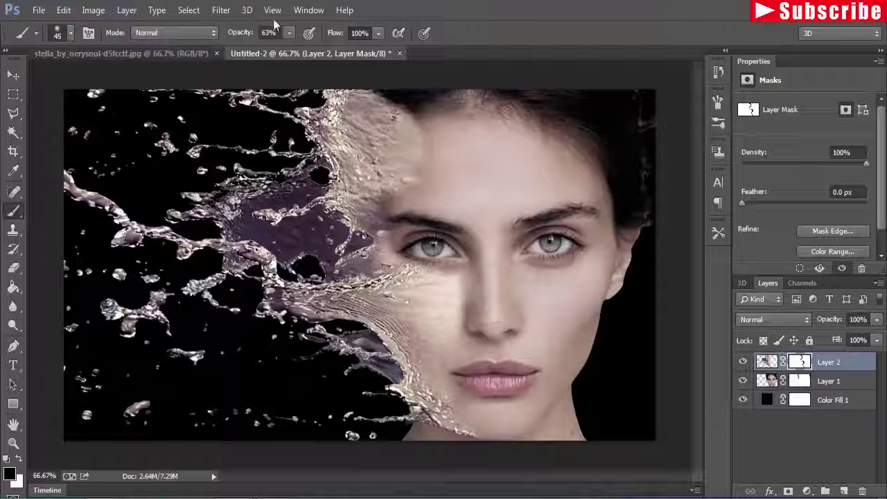
- Set the brush opacity to 26% and lightly paint the mask over hairline, forehead and eye edge
{"action": "left_click", "coordinate": [288, 33]}
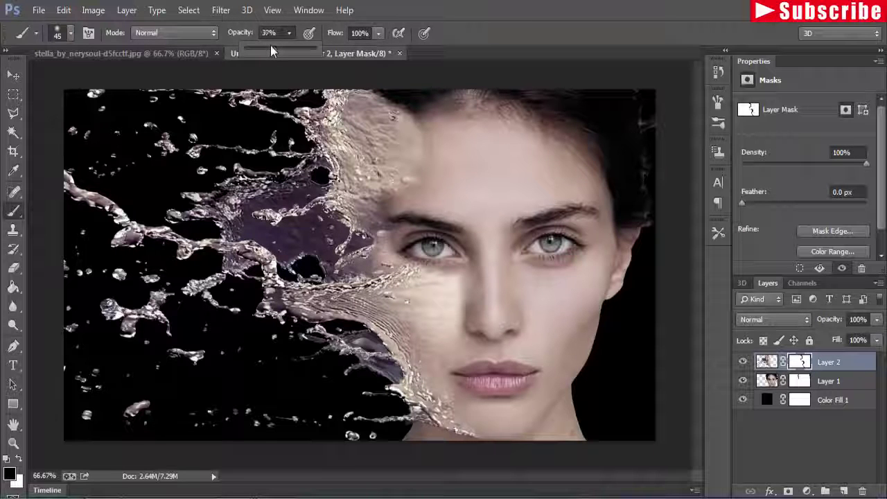
{"action": "left_click_drag", "start_coordinate": [261, 46], "coordinate": [262, 46]}
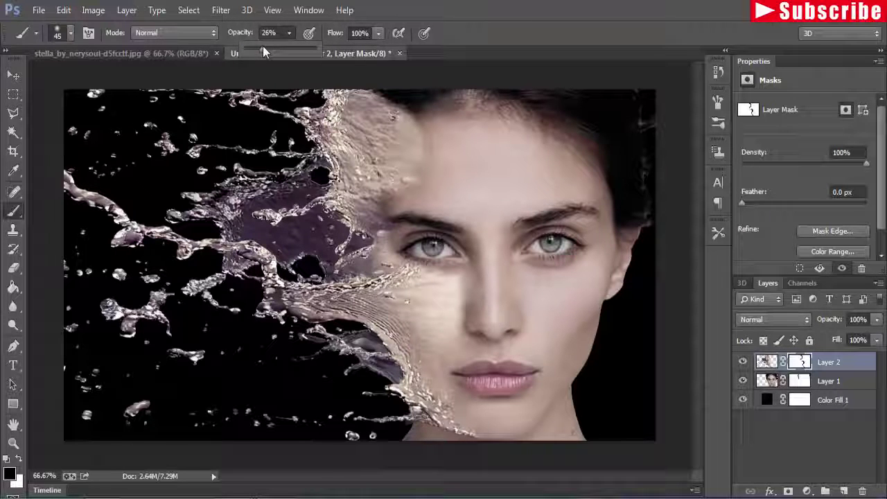
{"action": "left_click", "coordinate": [430, 129]}
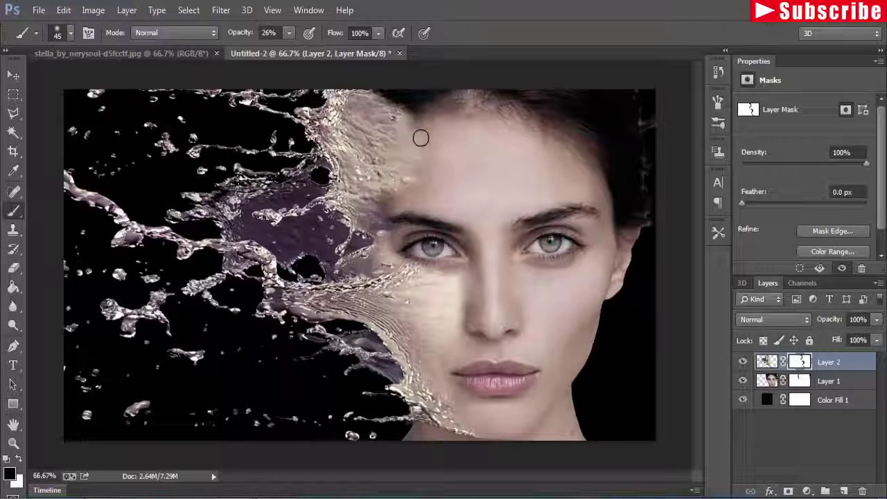
{"action": "left_click_drag", "start_coordinate": [414, 117], "coordinate": [378, 104]}
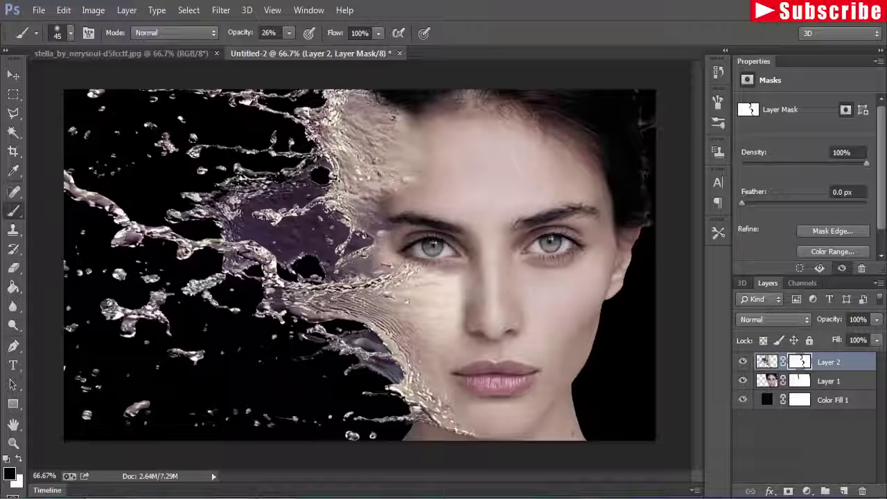
{"action": "mouse_move", "coordinate": [415, 116]}
{"action": "left_mouse_down"}
{"action": "mouse_move", "coordinate": [418, 180]}
{"action": "mouse_move", "coordinate": [403, 243]}
{"action": "left_mouse_up"}
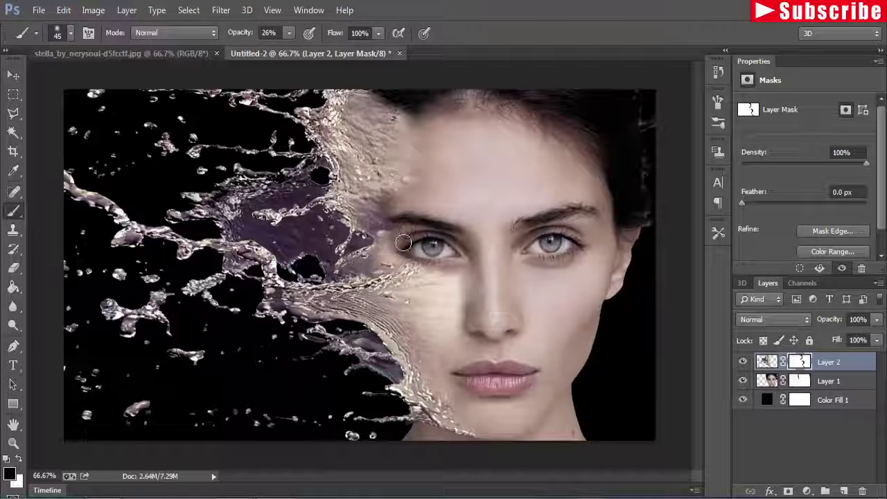
{"action": "mouse_move", "coordinate": [407, 193]}
{"action": "left_mouse_down"}
{"action": "mouse_move", "coordinate": [425, 189]}
{"action": "mouse_move", "coordinate": [394, 240]}
{"action": "mouse_move", "coordinate": [447, 273]}
{"action": "mouse_move", "coordinate": [439, 312]}
{"action": "mouse_move", "coordinate": [450, 320]}
{"action": "mouse_move", "coordinate": [471, 297]}
{"action": "mouse_move", "coordinate": [467, 283]}
{"action": "mouse_move", "coordinate": [433, 364]}
{"action": "mouse_move", "coordinate": [441, 374]}
{"action": "mouse_move", "coordinate": [434, 361]}
{"action": "mouse_move", "coordinate": [441, 361]}
{"action": "mouse_move", "coordinate": [451, 408]}
{"action": "mouse_move", "coordinate": [483, 433]}
{"action": "mouse_move", "coordinate": [459, 392]}
{"action": "mouse_move", "coordinate": [458, 366]}
{"action": "mouse_move", "coordinate": [481, 307]}
{"action": "mouse_move", "coordinate": [471, 289]}
{"action": "left_mouse_up"}
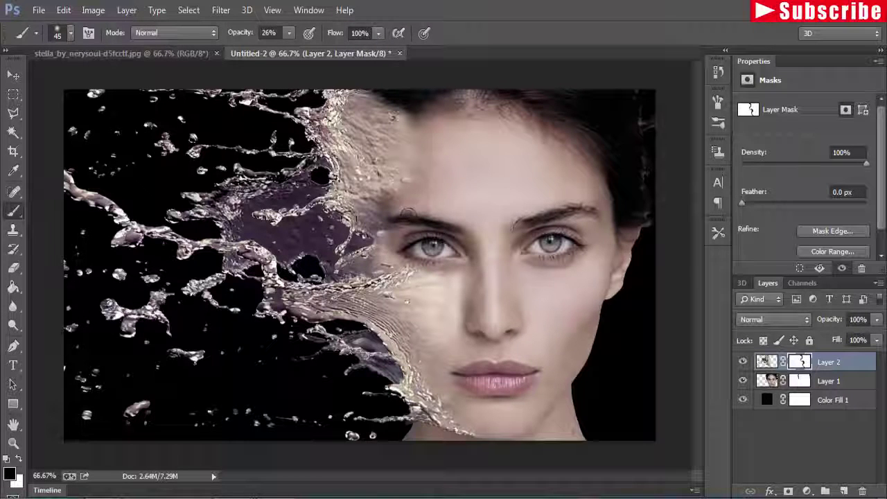
{"action": "left_click_drag", "start_coordinate": [614, 256], "coordinate": [608, 241]}
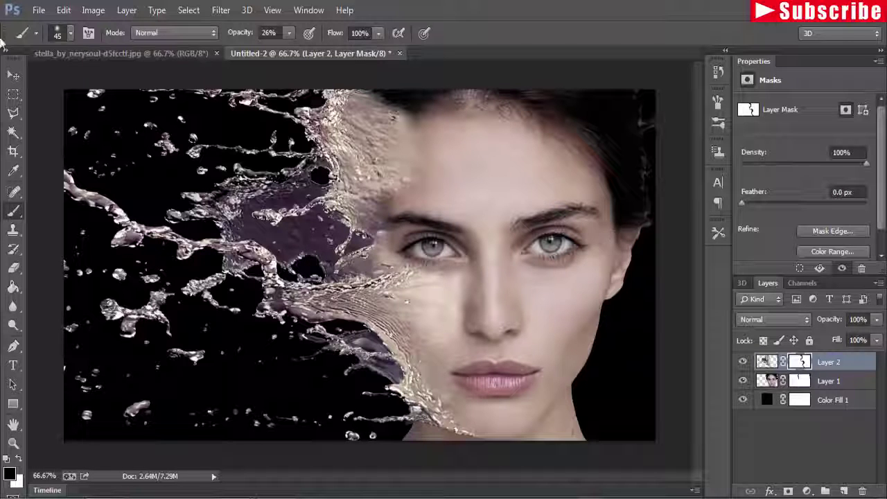
{"action": "left_click", "coordinate": [13, 74]}
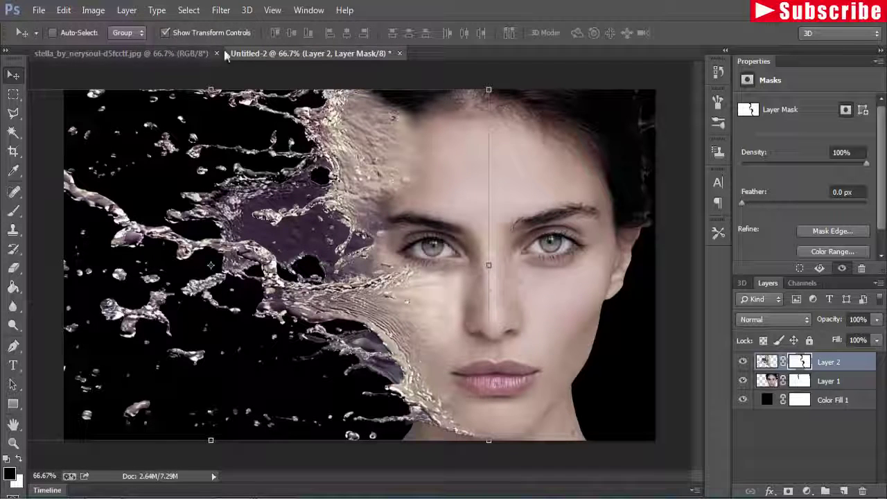
- Hide the transform controls, add a new Layer 3, and start a Solid Color fill layer
{"action": "left_click", "coordinate": [166, 32]}
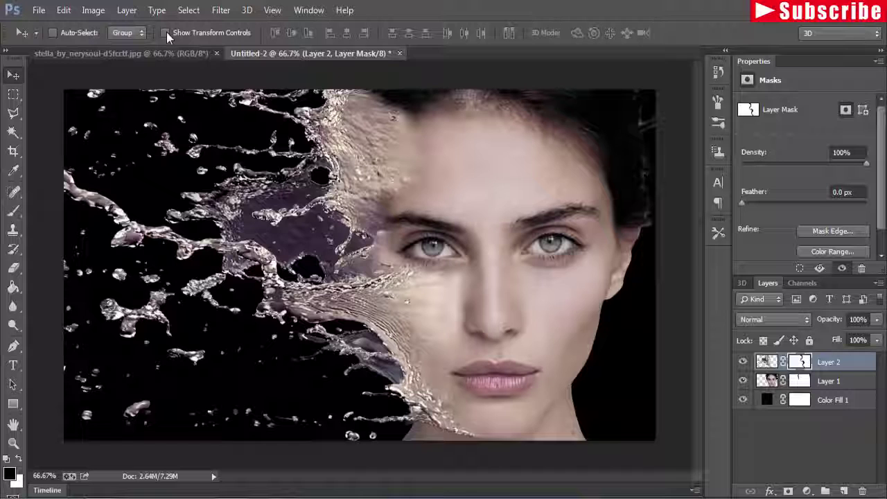
{"action": "left_click", "coordinate": [843, 490]}
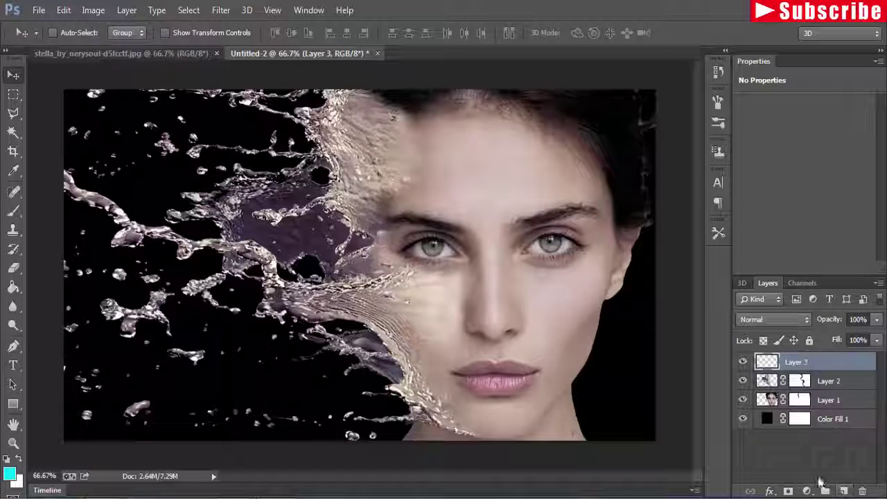
{"action": "left_click", "coordinate": [806, 491]}
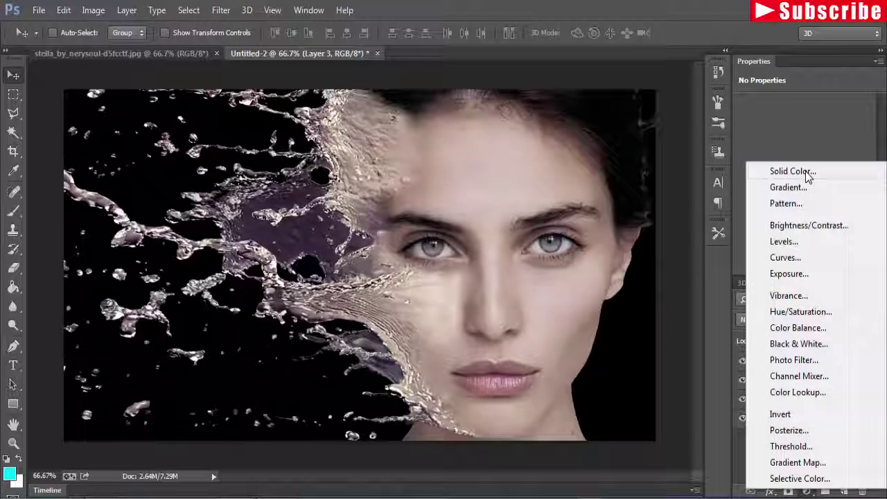
{"action": "left_click", "coordinate": [807, 173]}
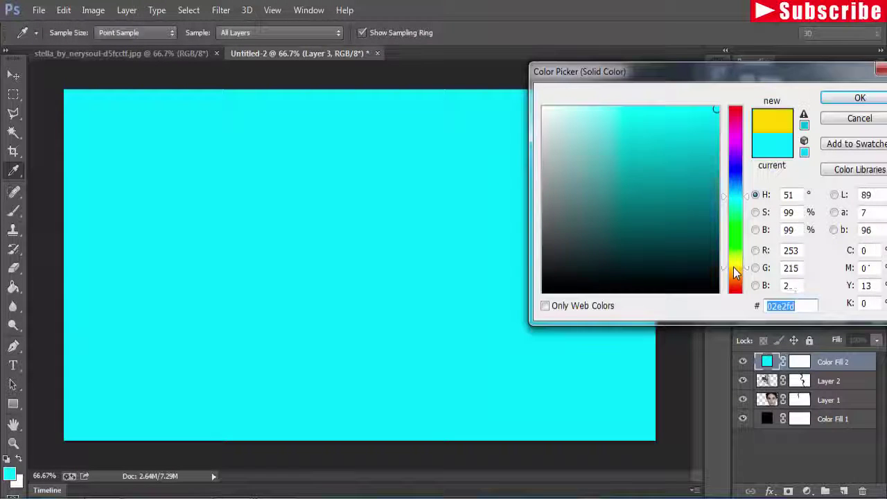
- Pick the pale peach skin tone d9c2ae for the new colour fill layer
{"action": "left_click", "coordinate": [734, 268]}
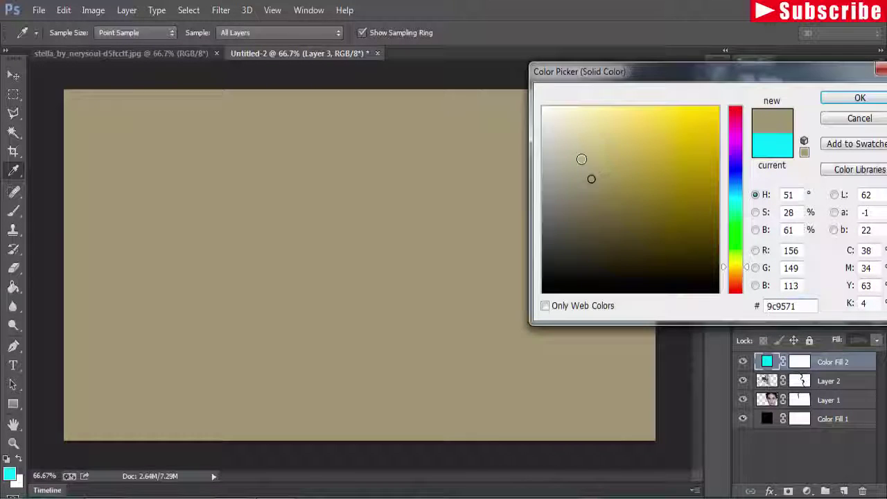
{"action": "left_click", "coordinate": [585, 125]}
{"action": "left_click", "coordinate": [742, 277]}
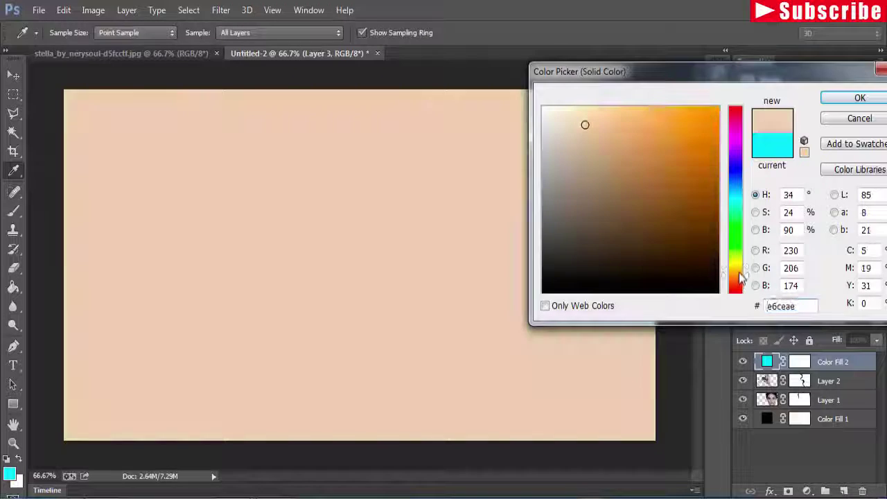
{"action": "left_click", "coordinate": [740, 270]}
{"action": "left_click", "coordinate": [739, 279]}
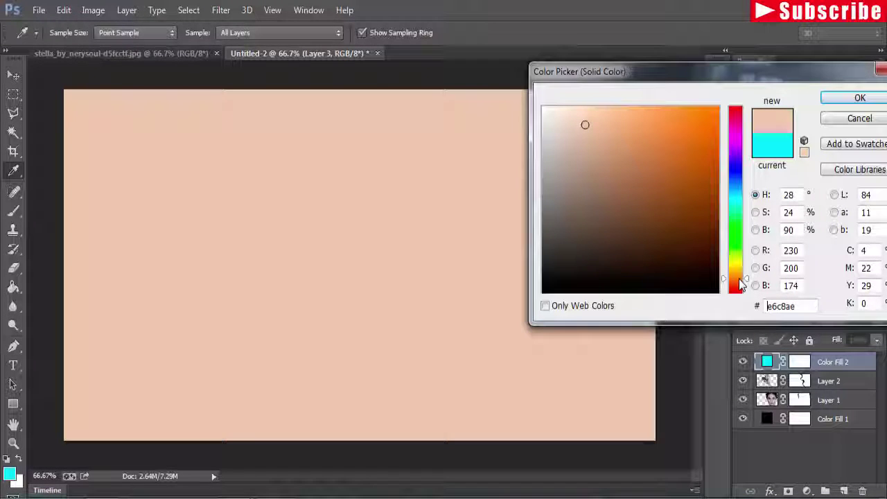
{"action": "left_click", "coordinate": [573, 113]}
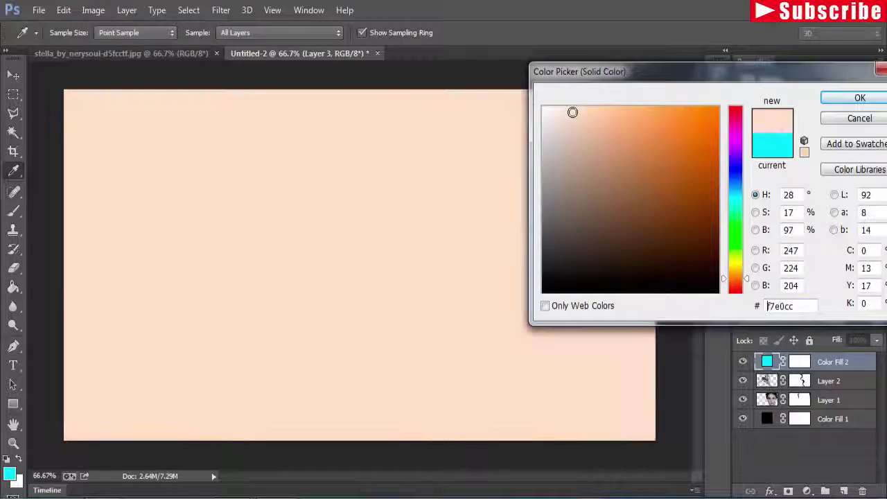
{"action": "left_click", "coordinate": [581, 150]}
{"action": "left_click", "coordinate": [585, 139]}
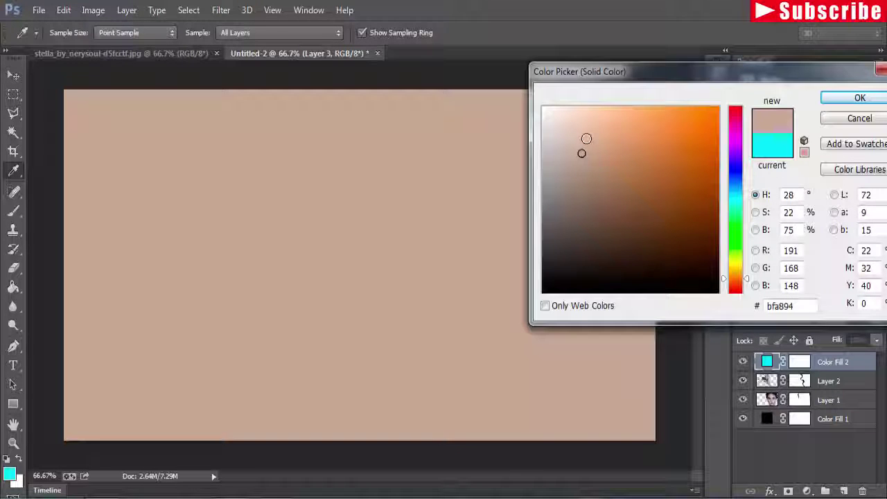
{"action": "left_click", "coordinate": [576, 134]}
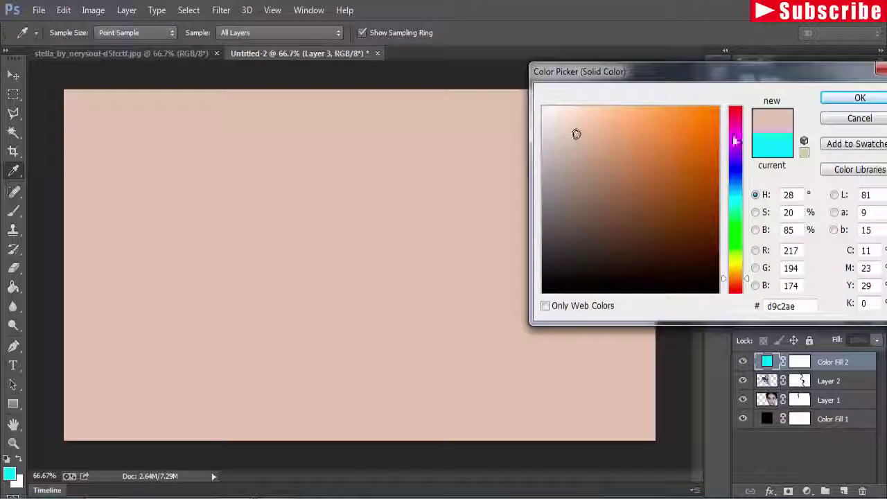
{"action": "left_click", "coordinate": [829, 94]}
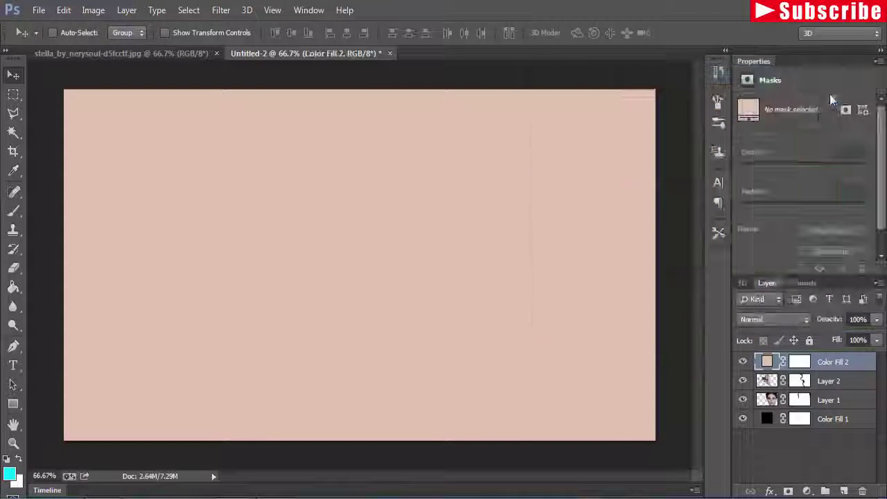
{"action": "left_click", "coordinate": [807, 318]}
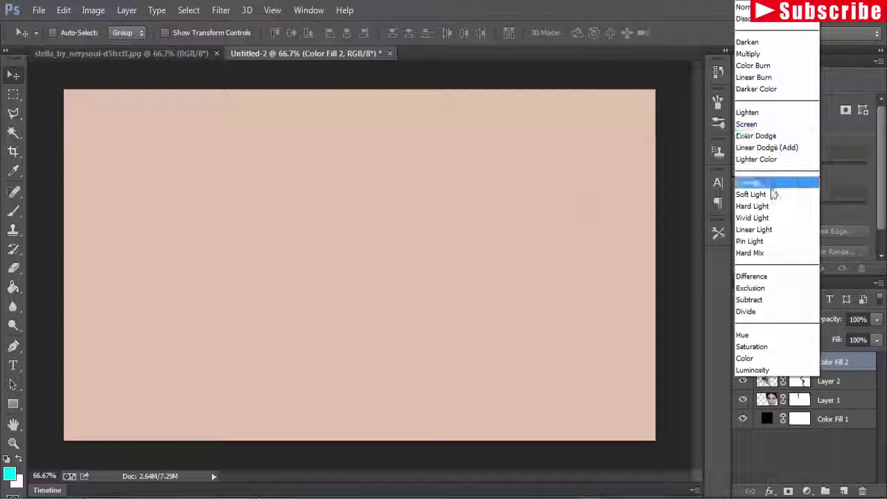
- Set Color Fill 2 to Soft Light blend mode with 71% opacity
{"action": "left_click", "coordinate": [772, 195]}
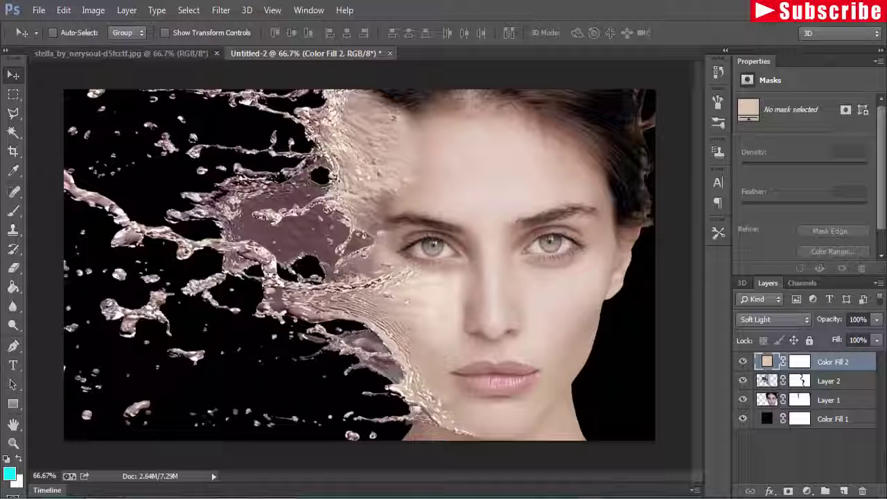
{"action": "left_click", "coordinate": [877, 341]}
{"action": "left_click_drag", "start_coordinate": [876, 340], "coordinate": [859, 338]}
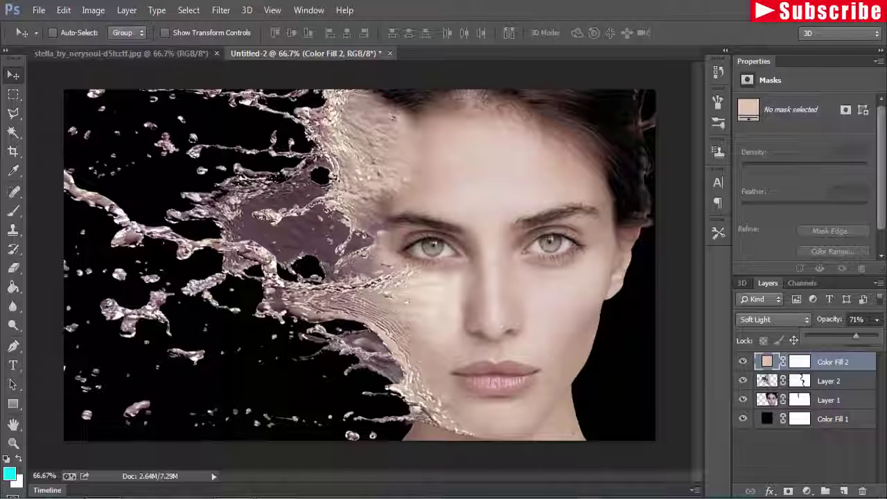
{"action": "key", "text": "Return"}
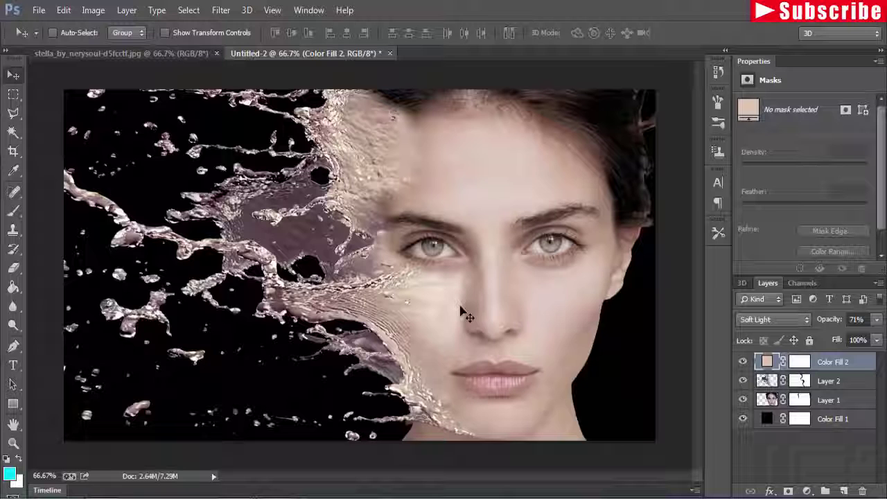